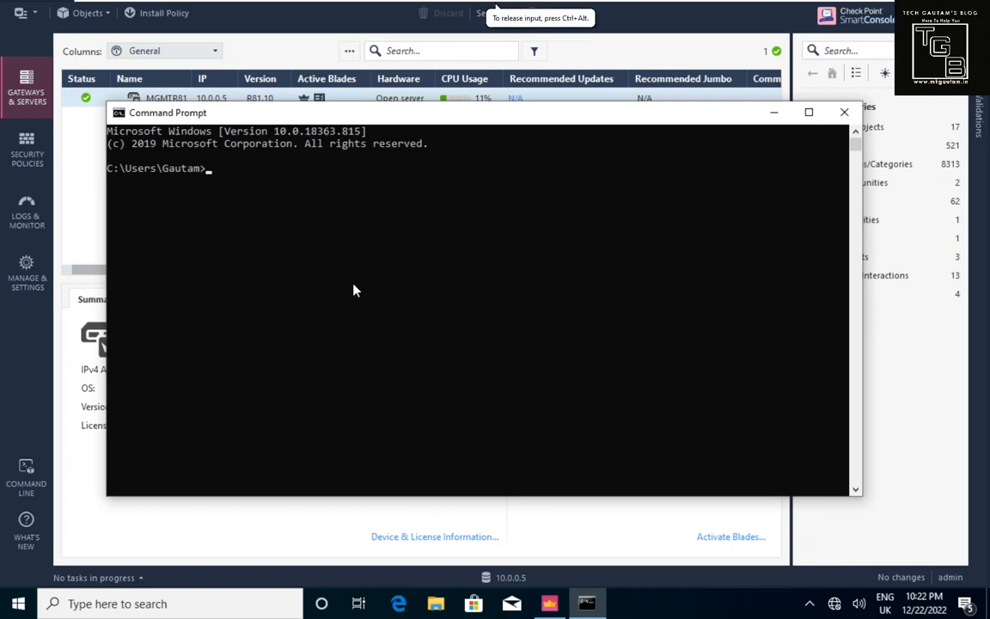
# Step: Run ipconfig and compare the PC's 10.0.0.10 address and 10.0.0.1 gateway with the topology diagram
pyautogui.write('ipconfig')
pyautogui.press('Return')
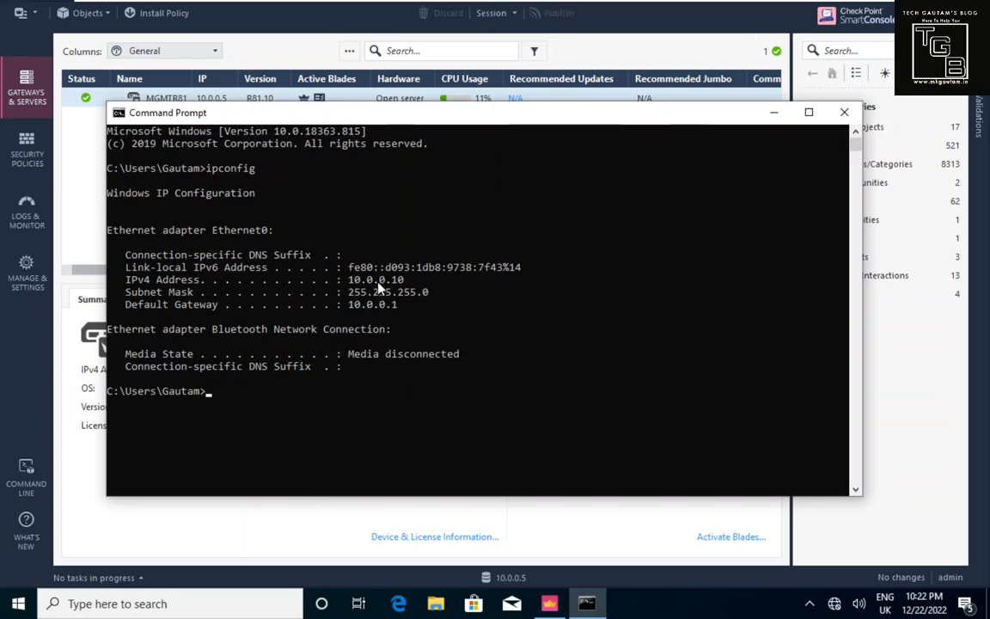
pyautogui.hotkey('alt', 'Tab')
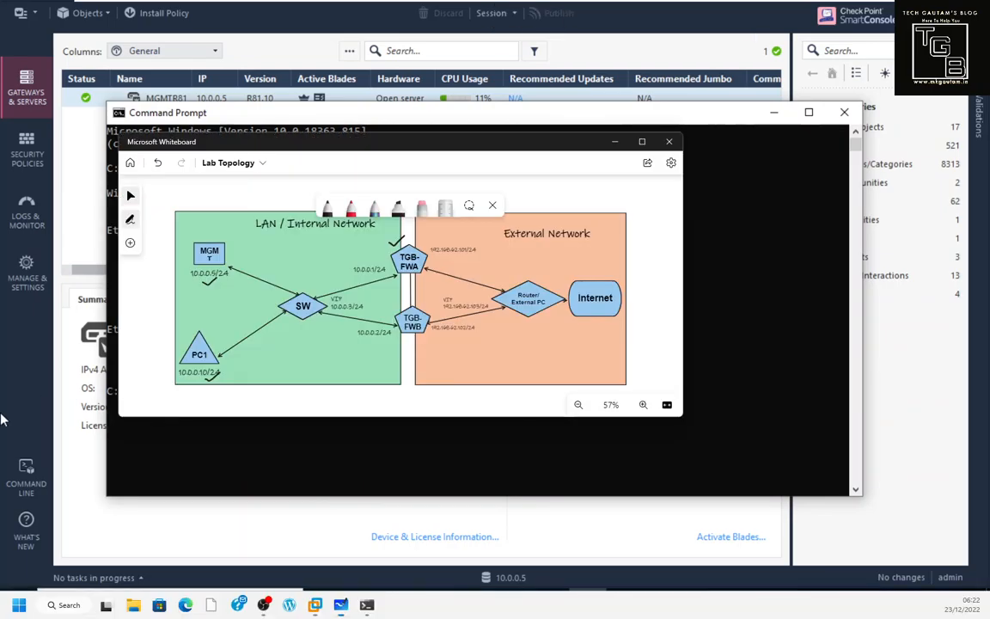
pyautogui.moveTo(387, 141); pyautogui.dragTo(825, 134)
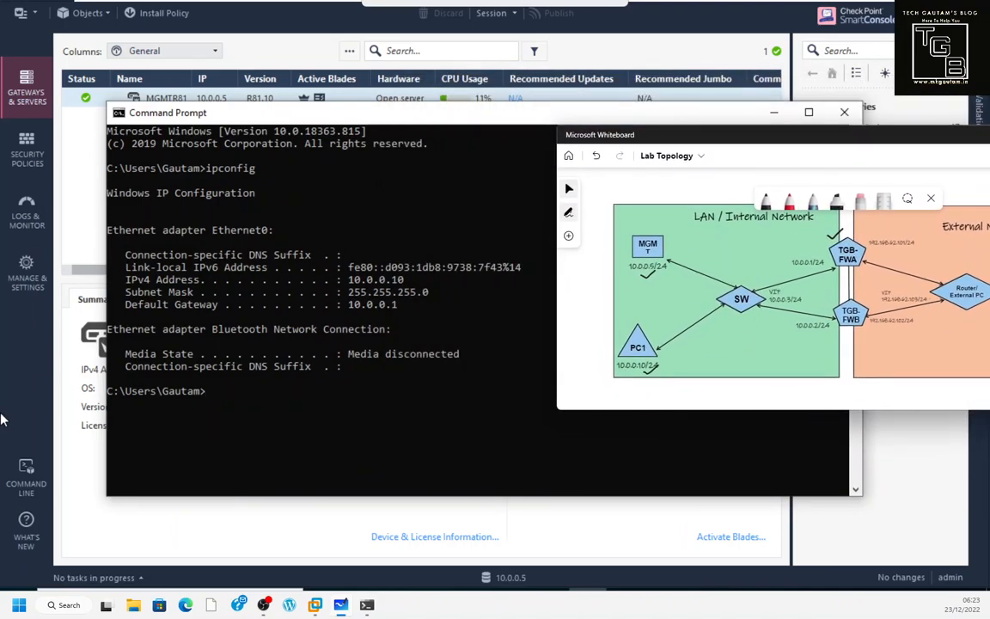
pyautogui.click(519, 126)
pyautogui.moveTo(513, 122); pyautogui.dragTo(479, 145)
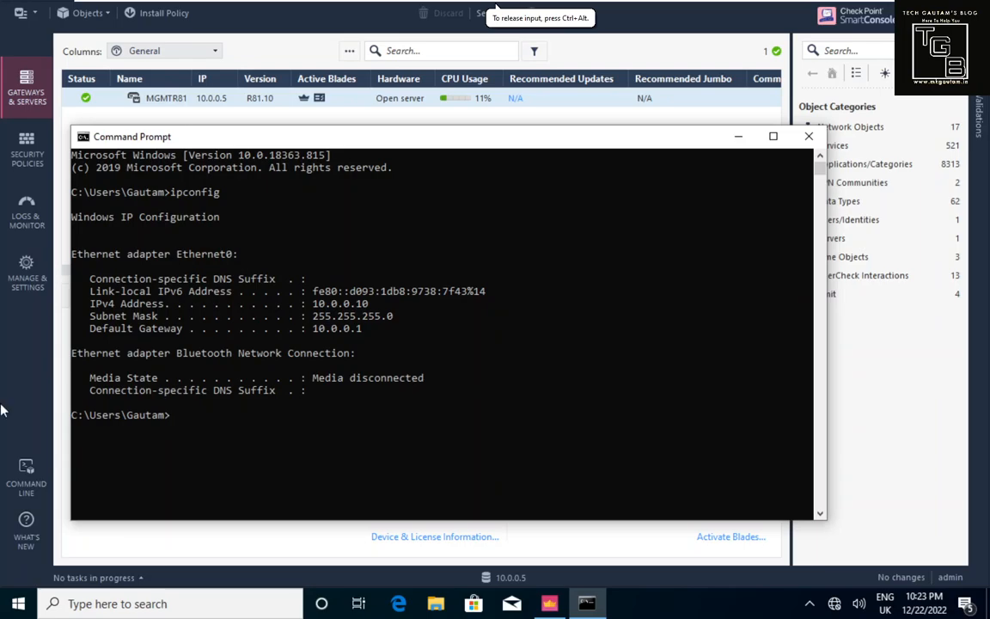
pyautogui.hotkey('alt', 'Tab')
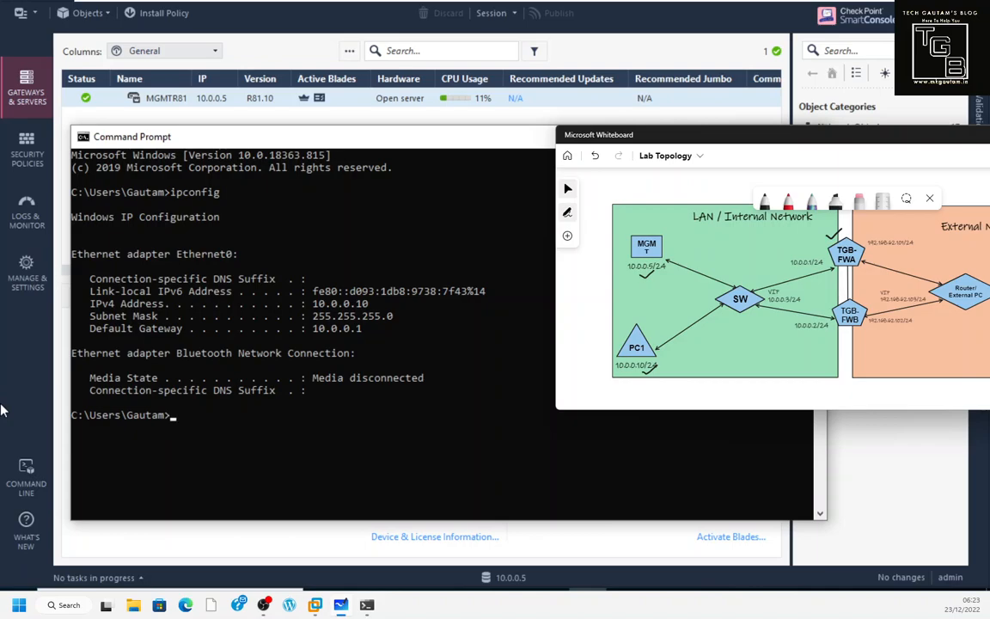
# Step: Run hostname to confirm the PC is LAN-PC1, then leave the command window
pyautogui.click(421, 371)
pyautogui.write('h')
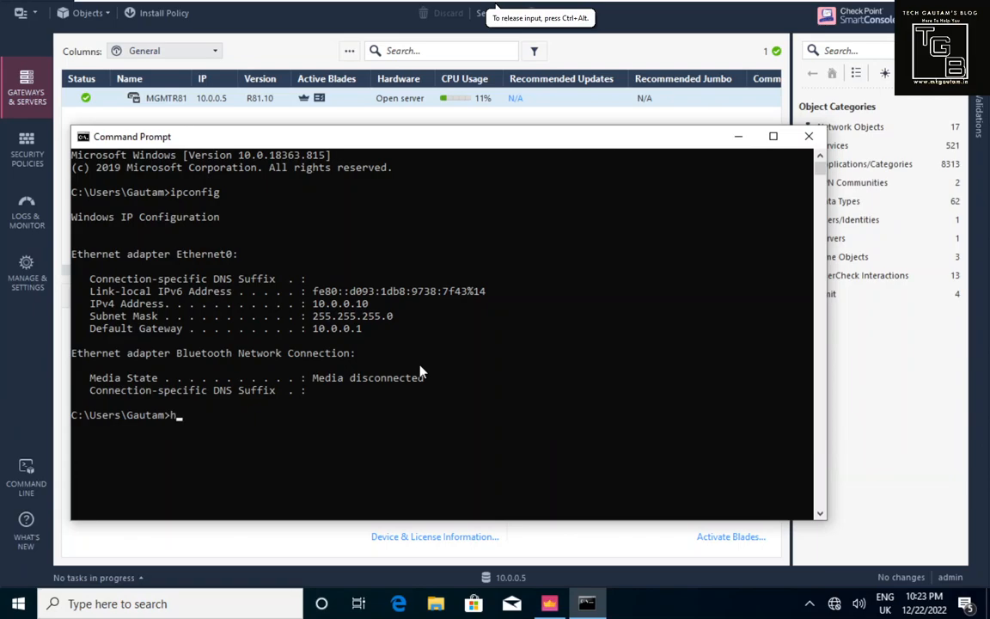
pyautogui.write('ostname')
pyautogui.press('Return')
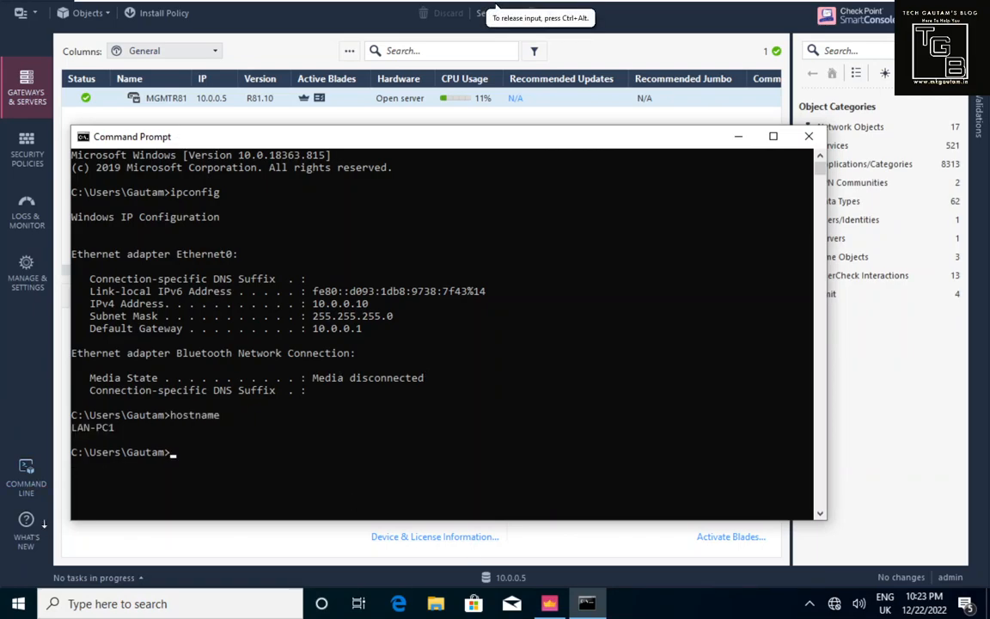
pyautogui.hotkey('alt', 'Tab')
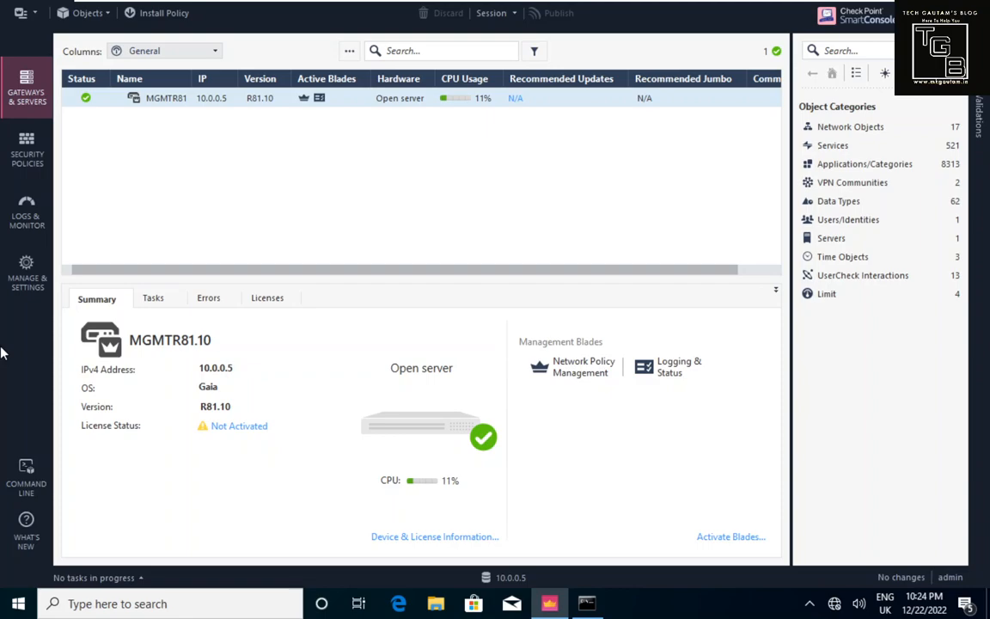
pyautogui.click(27, 158)
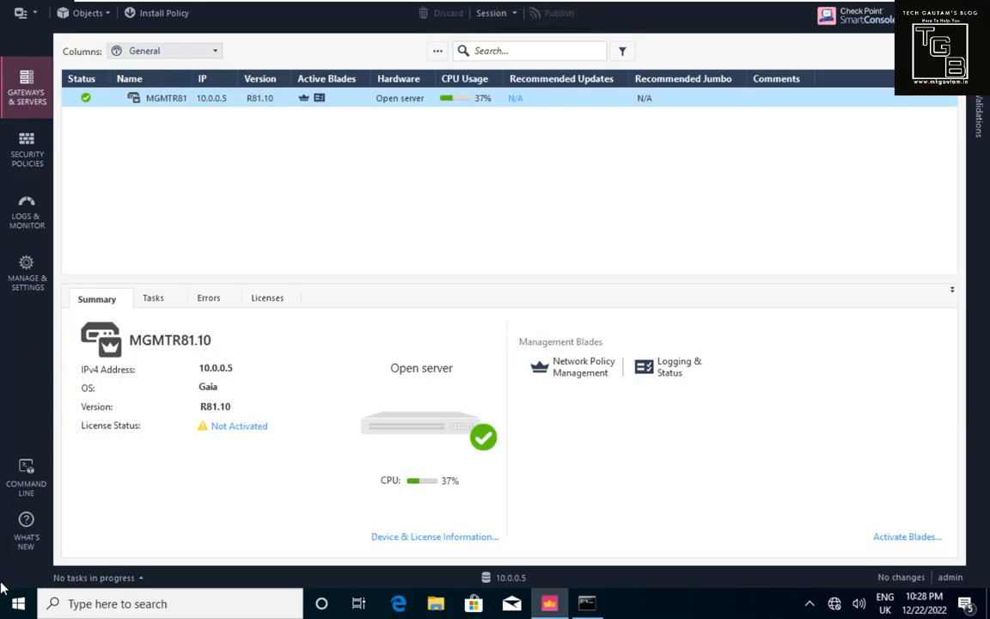
pyautogui.click(38, 161)
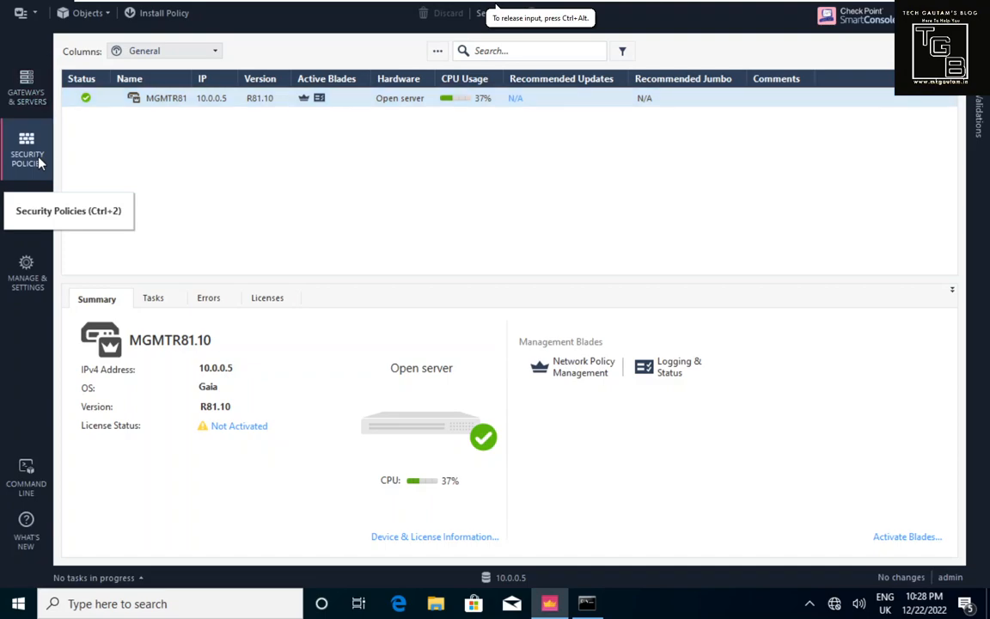
pyautogui.click(27, 215)
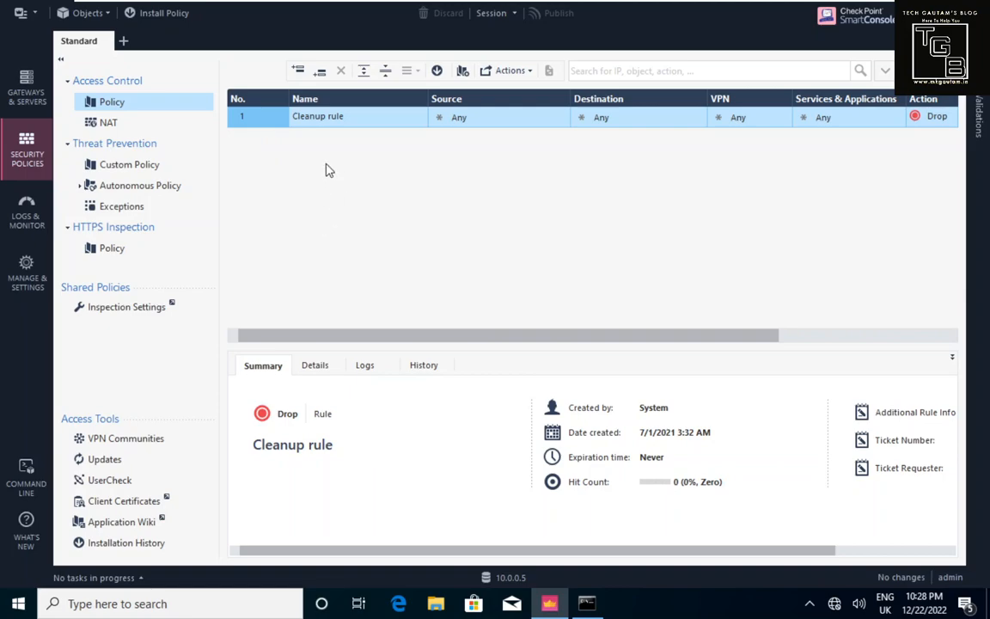
pyautogui.click(16, 216)
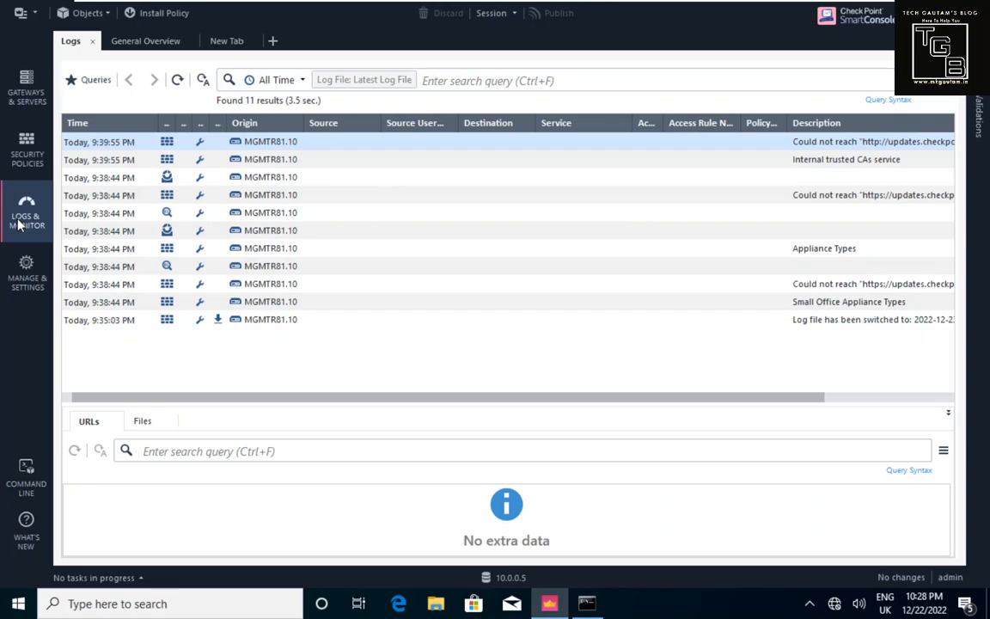
pyautogui.click(23, 116)
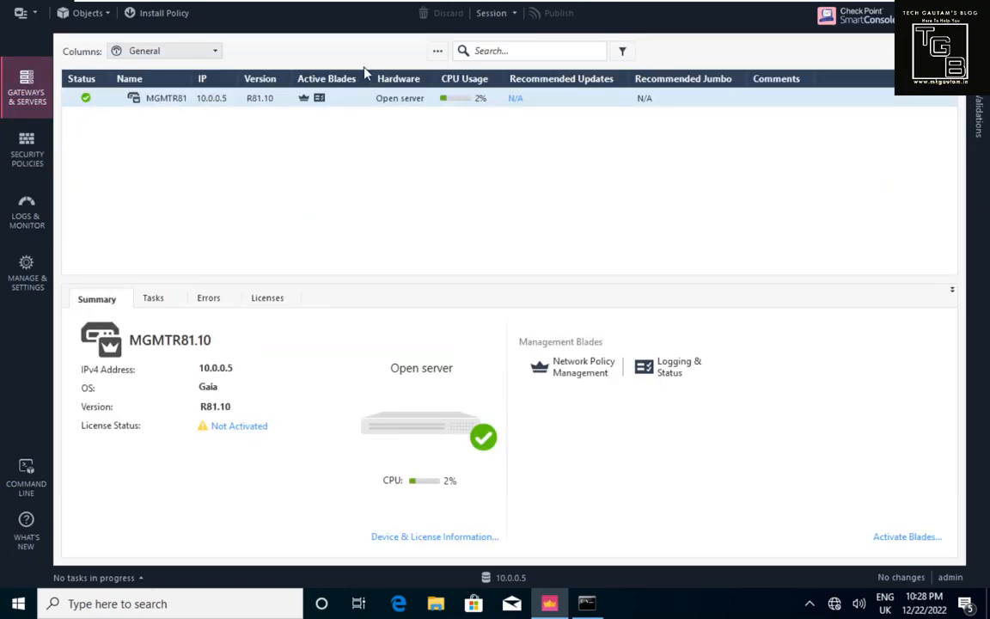
# Step: Choose New > Gateway from the object actions menu to reach the Wizard/Classic mode choice
pyautogui.click(438, 55)
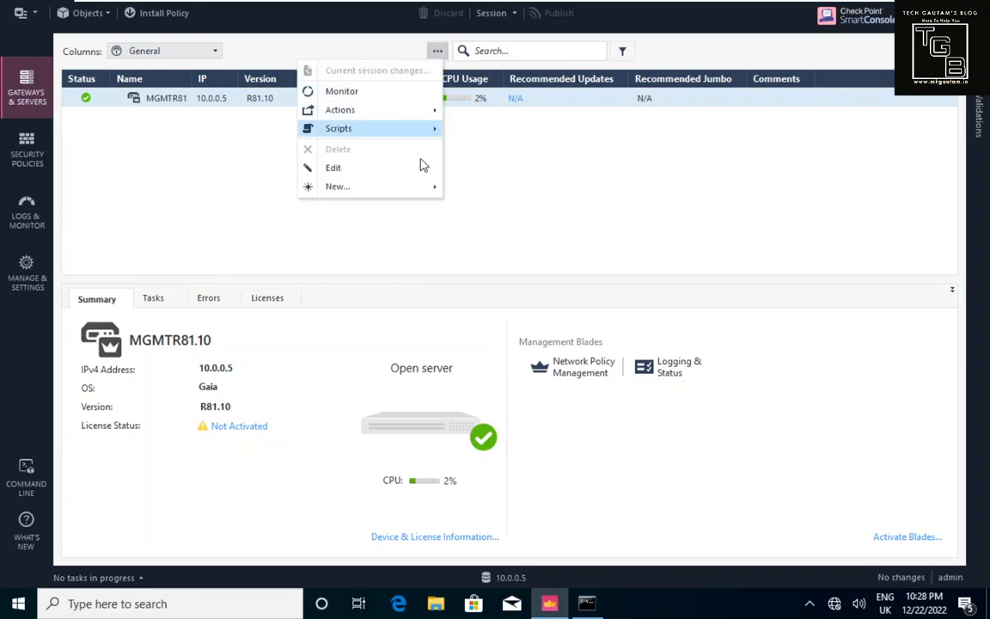
pyautogui.moveTo(434, 190)
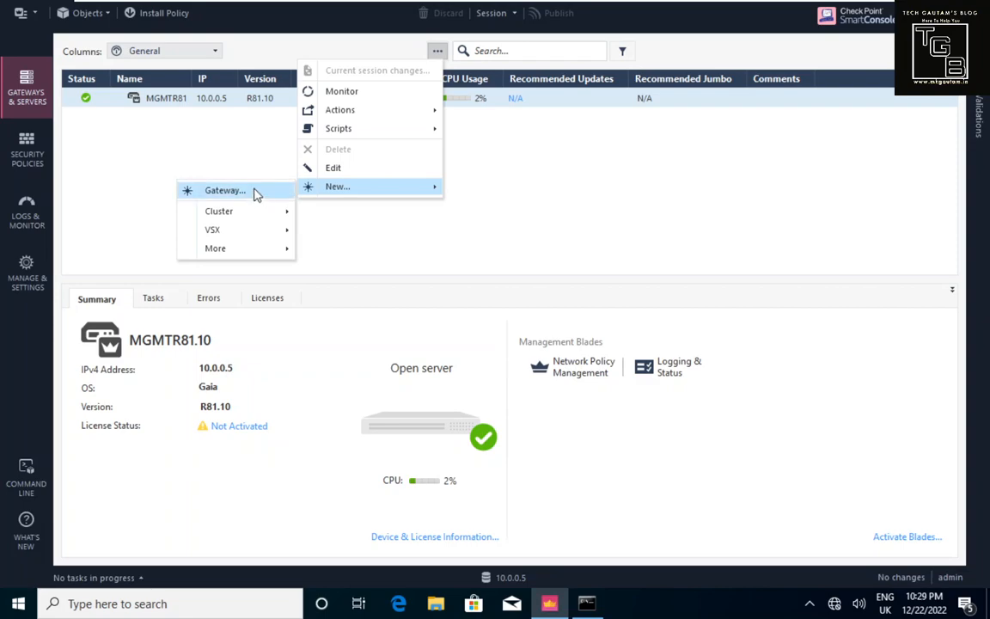
pyautogui.click(254, 191)
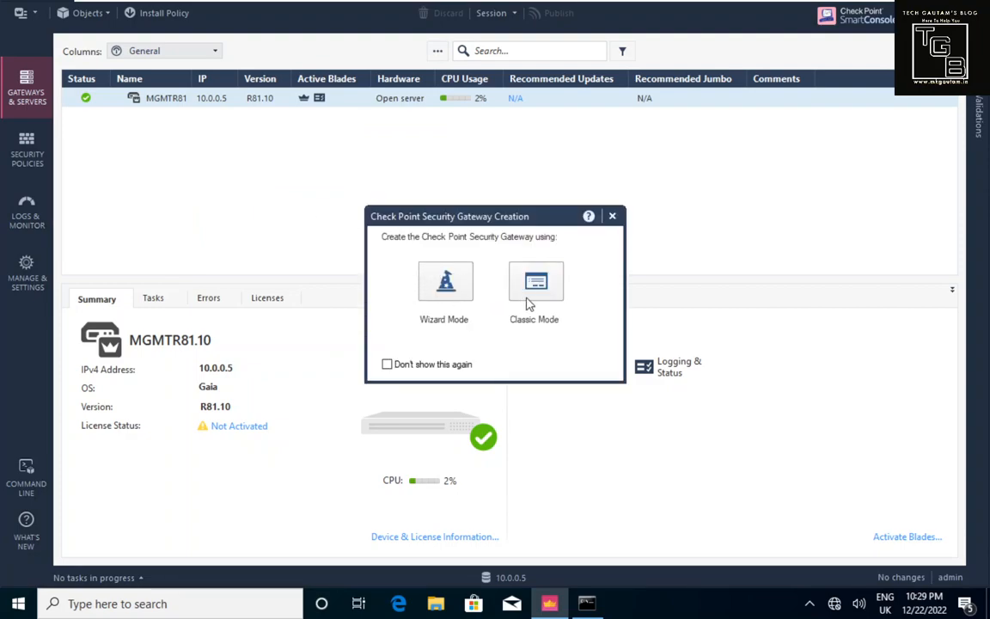
# Step: In Wizard Mode, name the gateway TGB-FWA with IPv4 address 10.0.0.1
pyautogui.click(446, 284)
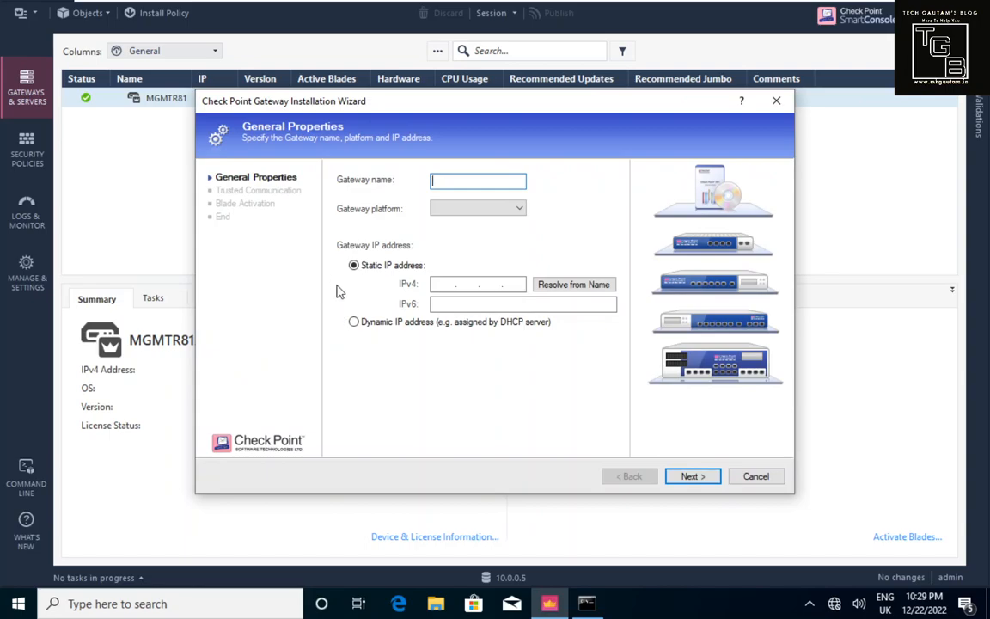
pyautogui.write('TGB-FWA')
pyautogui.click(438, 287)
pyautogui.write('10.0.0.')
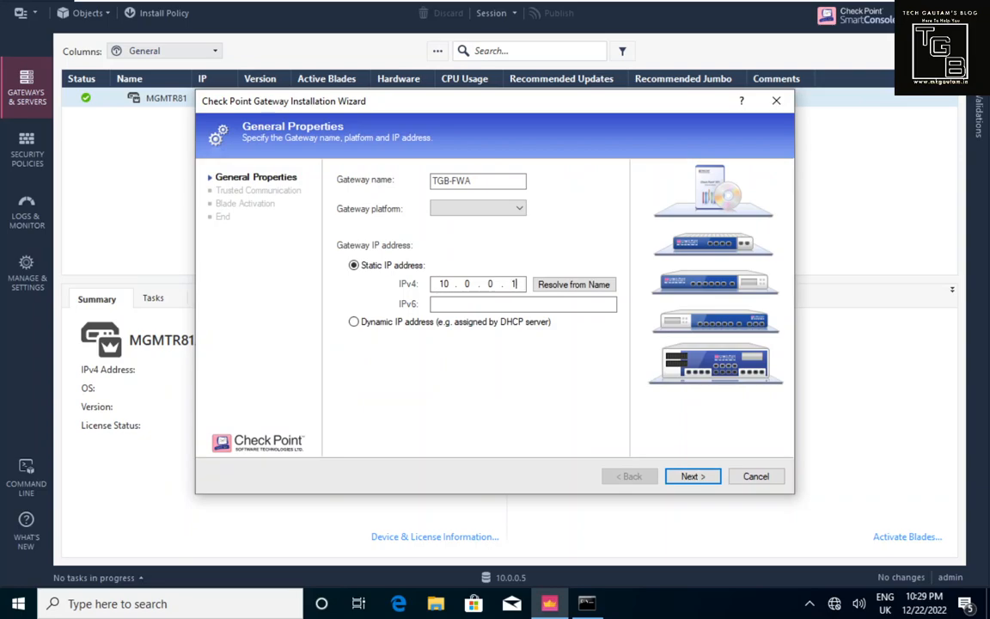
pyautogui.write('1')
# Step: Set the gateway platform to Open server and advance to Trusted Communication
pyautogui.click(689, 478)
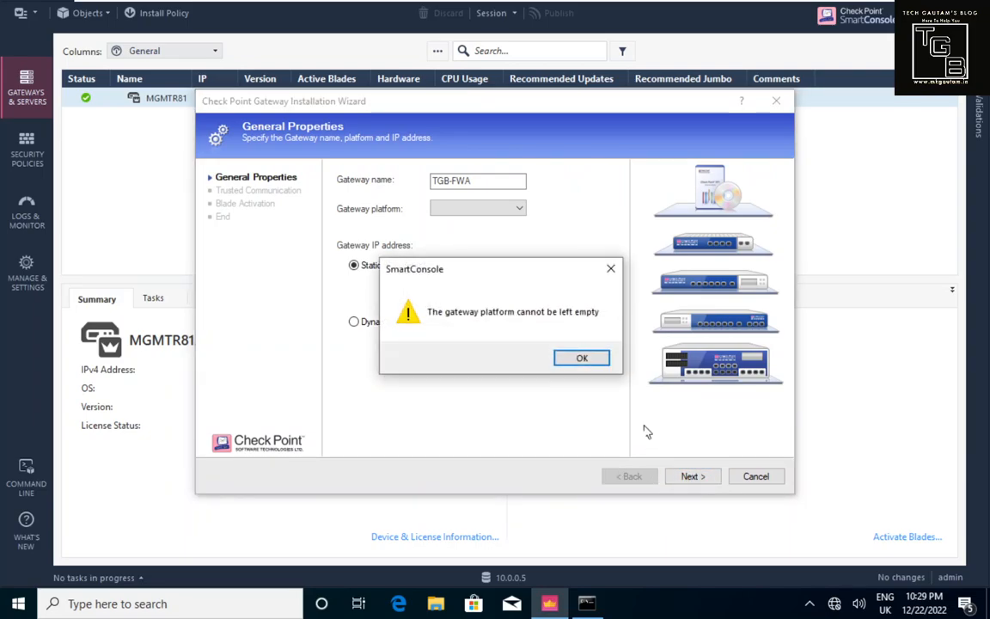
pyautogui.click(598, 361)
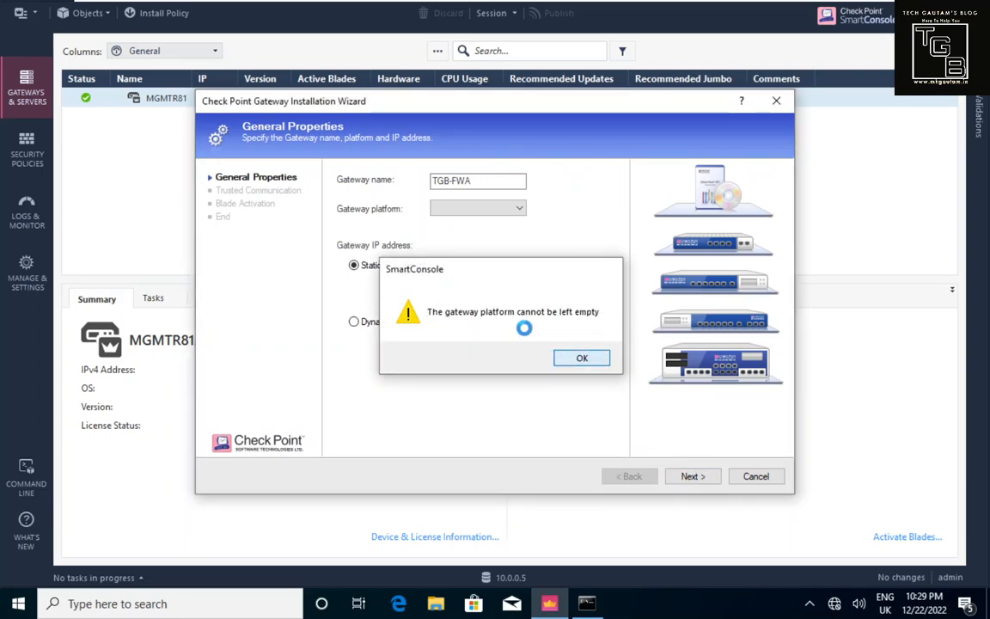
pyautogui.click(501, 210)
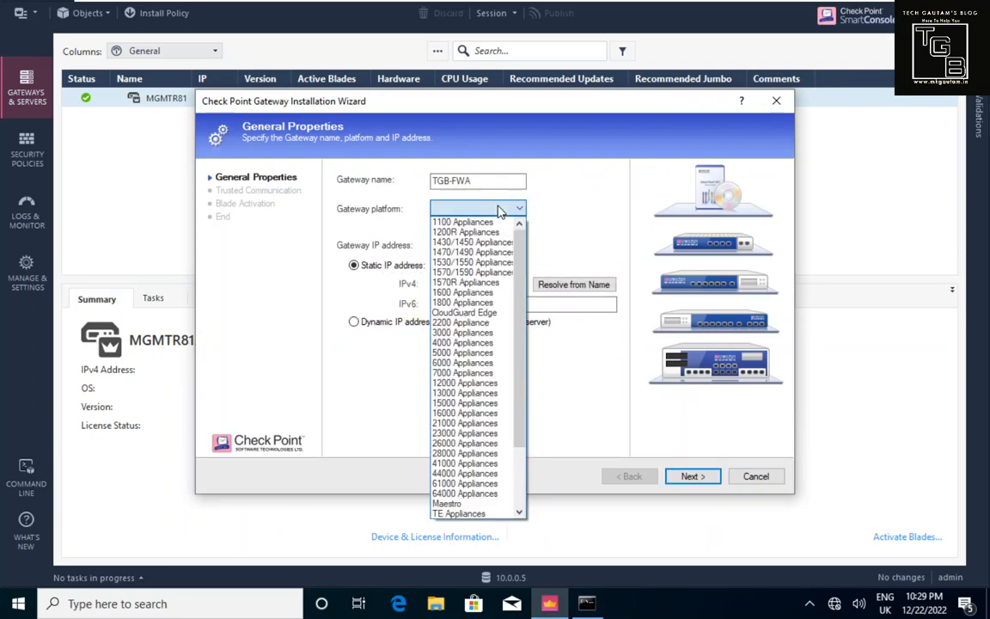
pyautogui.scroll(-3, 485, 296)
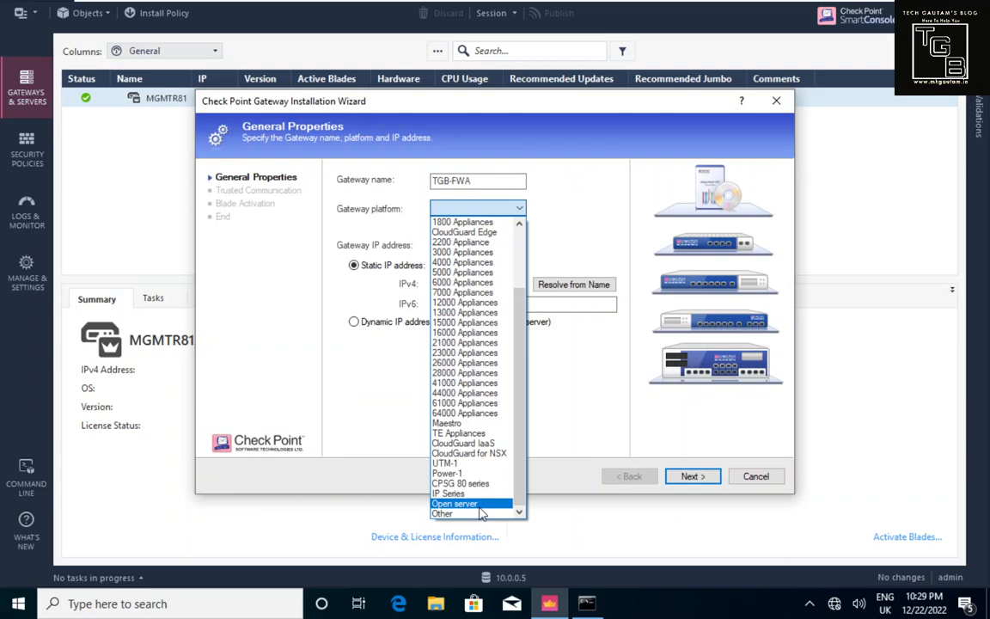
pyautogui.click(477, 505)
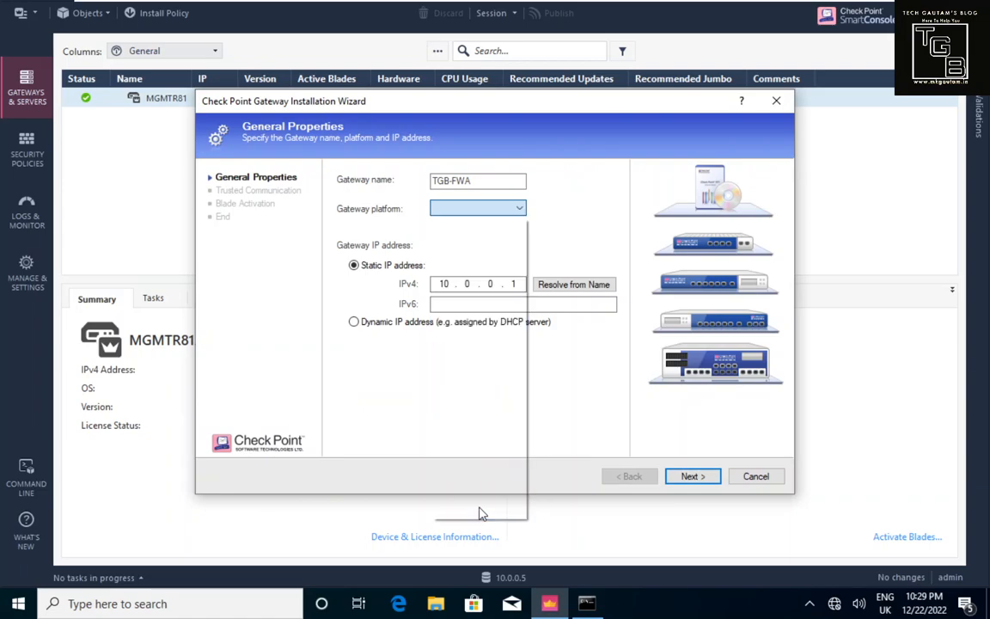
pyautogui.click(675, 476)
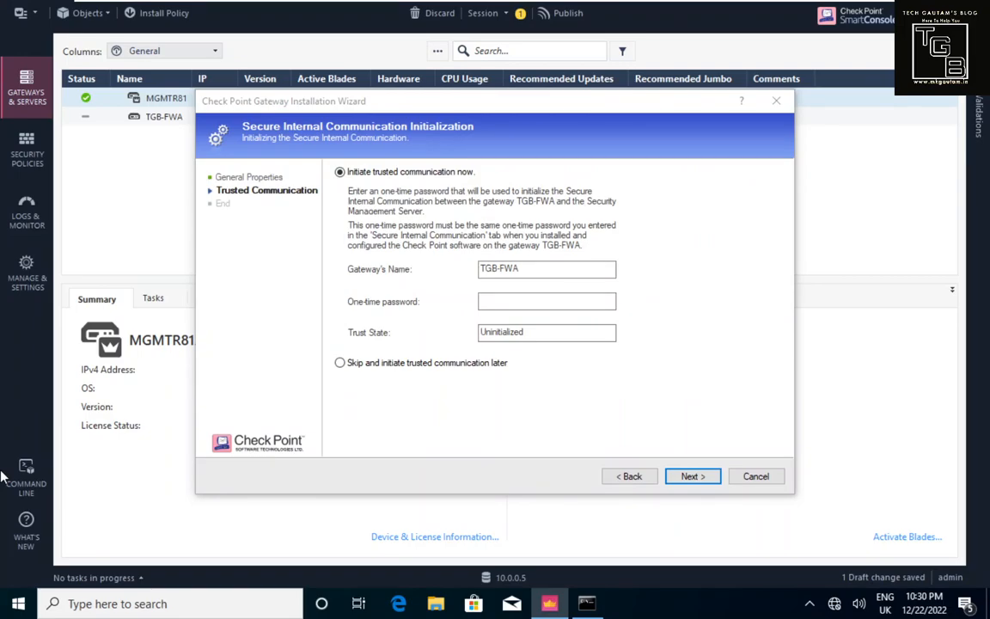
# Step: Enter the gateway's one-time password, initialize SIC, and accept the topology showing eth0 at 10.0.0.1
pyautogui.click(493, 299)
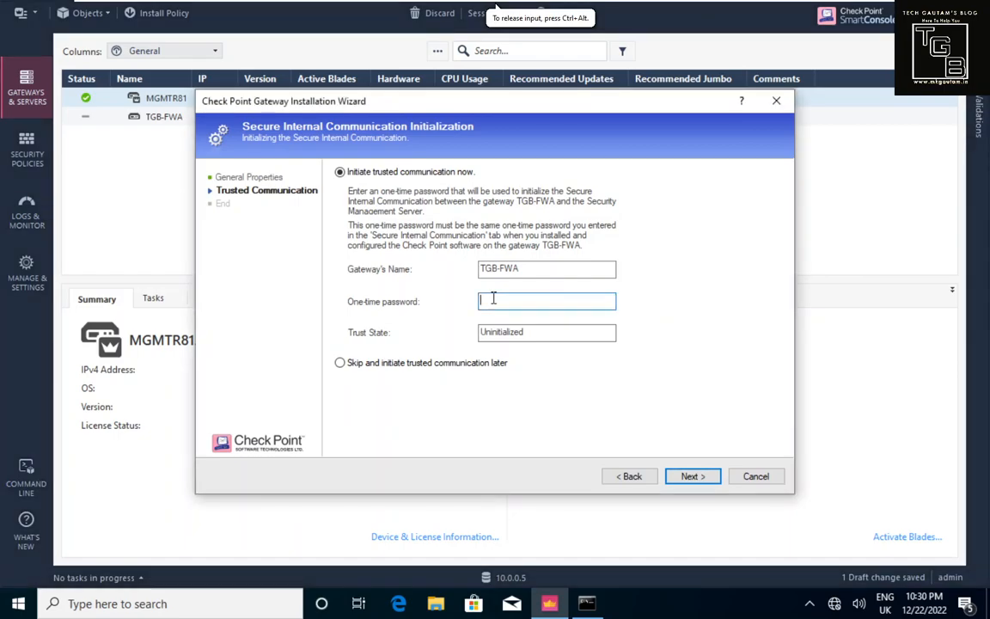
pyautogui.click(493, 298)
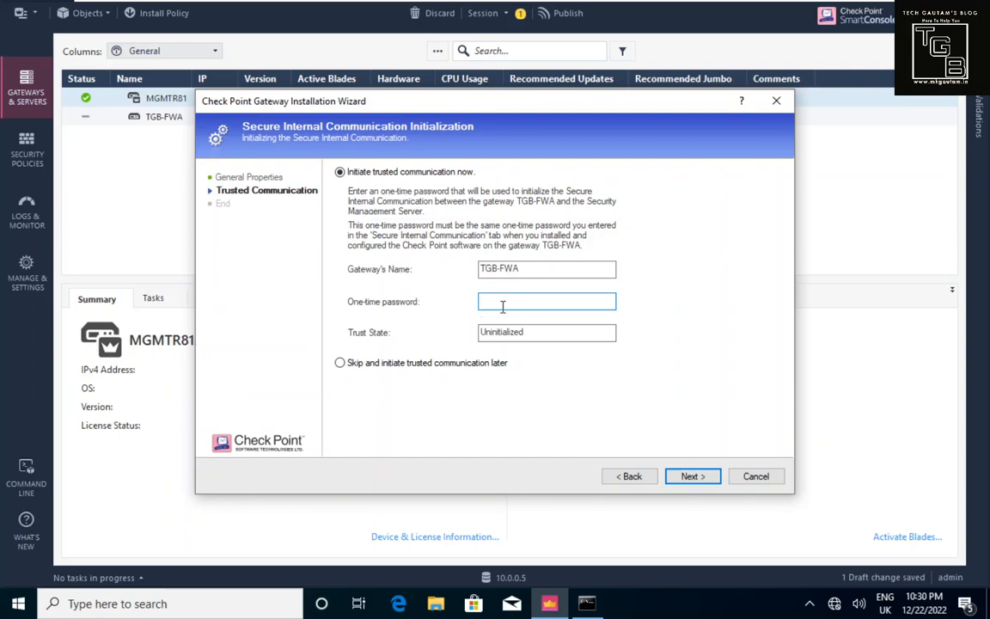
pyautogui.write('12')
pyautogui.click(695, 479)
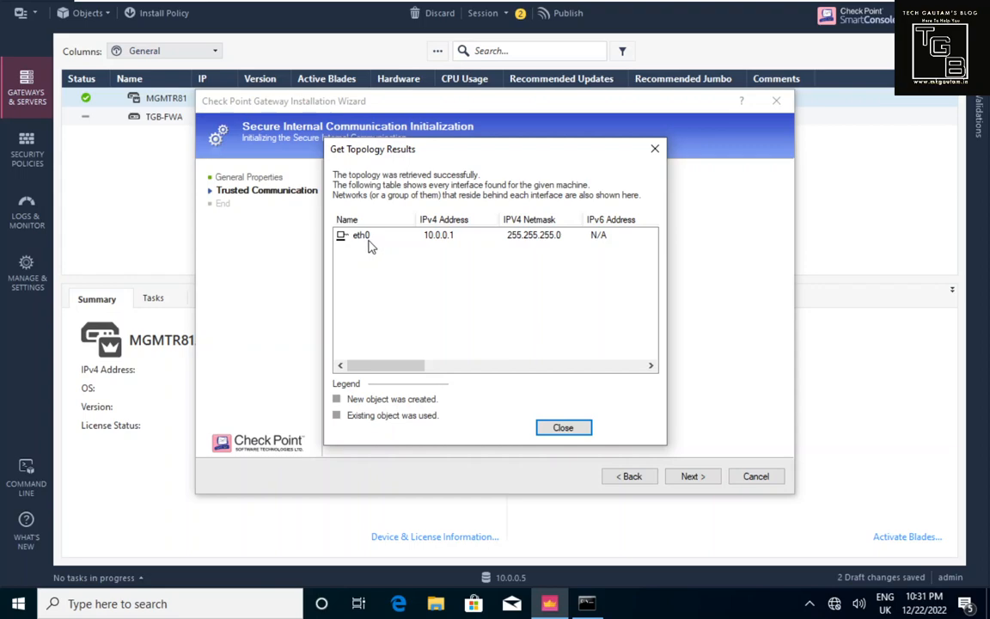
pyautogui.click(560, 429)
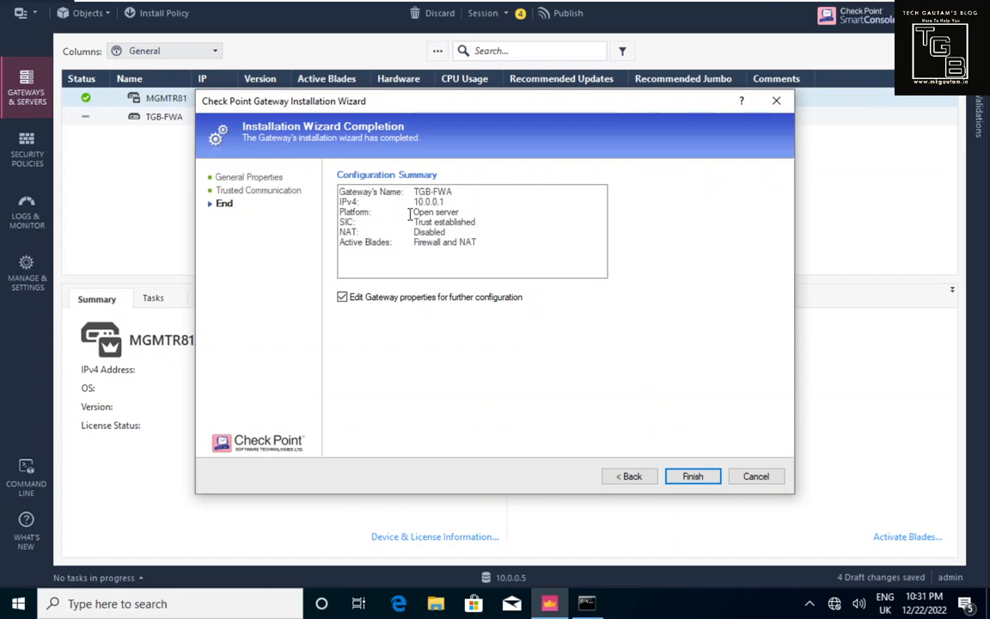
# Step: Review the summary (trust established, Firewall and NAT blades) and finish, opening TGB-FWA's properties
pyautogui.moveTo(413, 223); pyautogui.dragTo(478, 225)
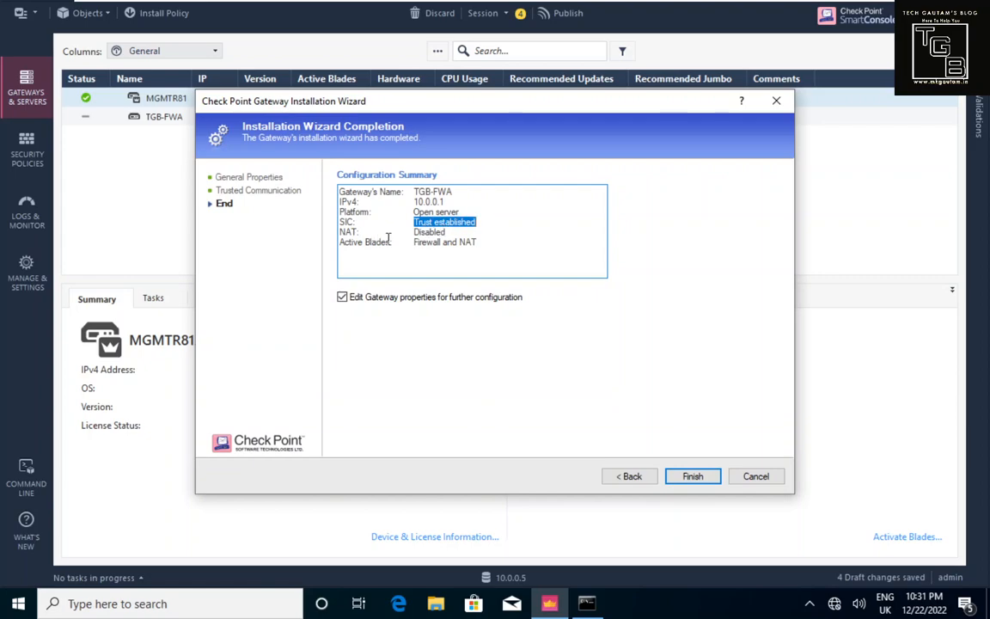
pyautogui.moveTo(414, 232); pyautogui.dragTo(422, 234)
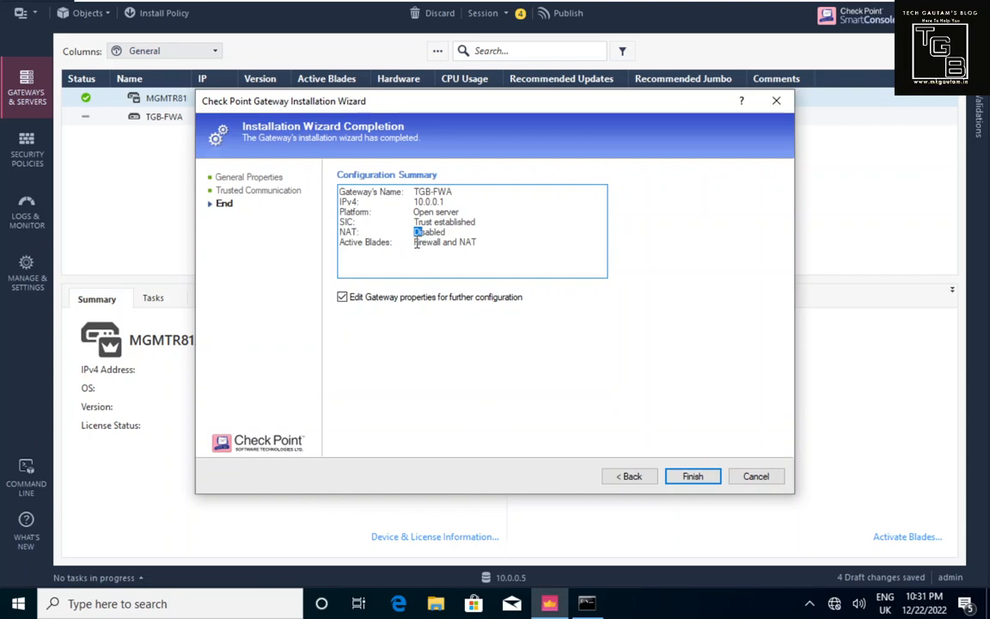
pyautogui.moveTo(413, 246); pyautogui.dragTo(480, 246)
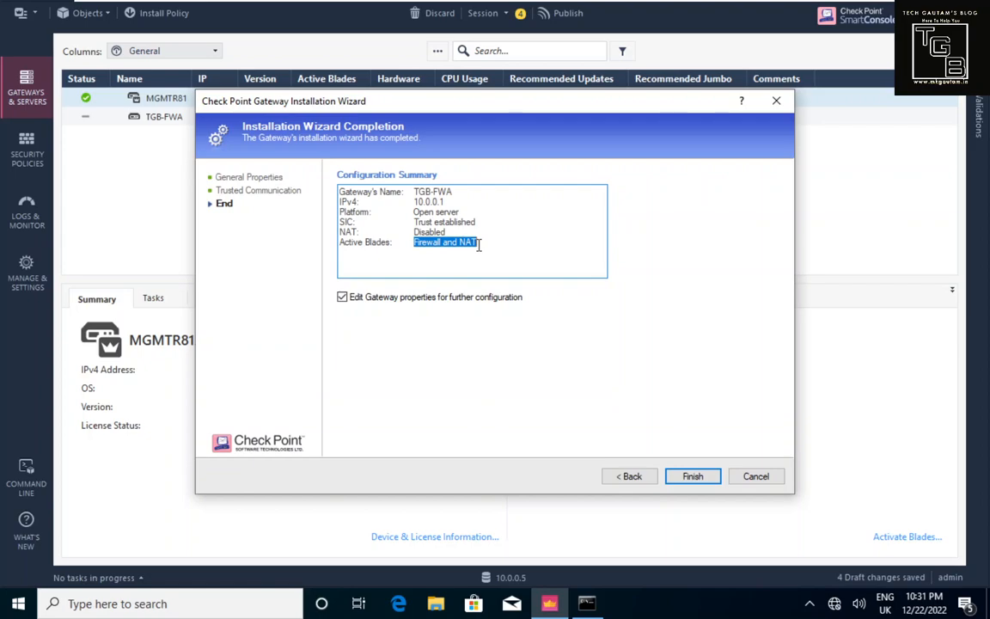
pyautogui.click(698, 481)
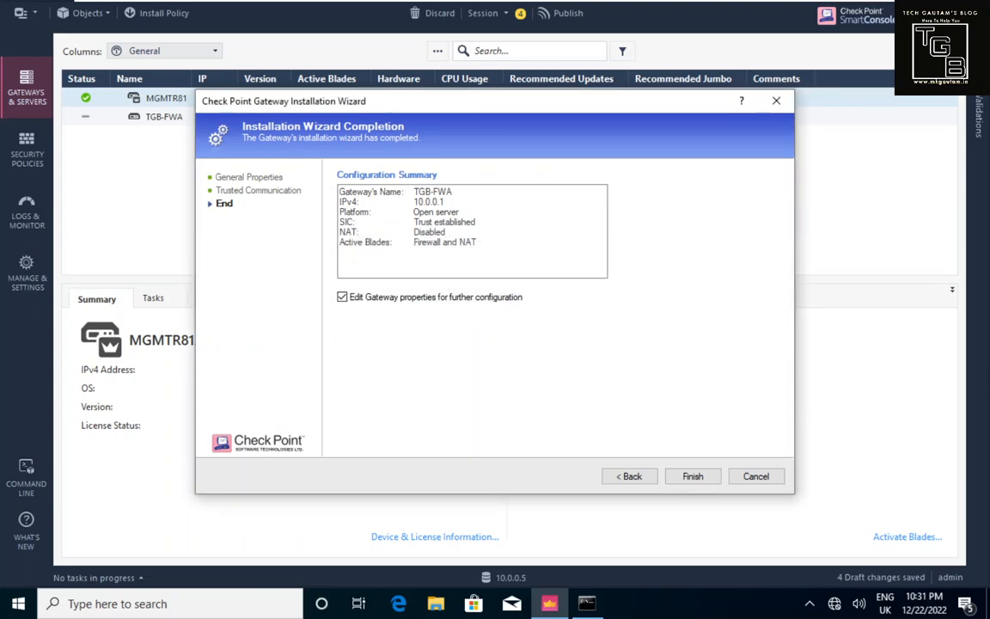
pyautogui.press('Return')
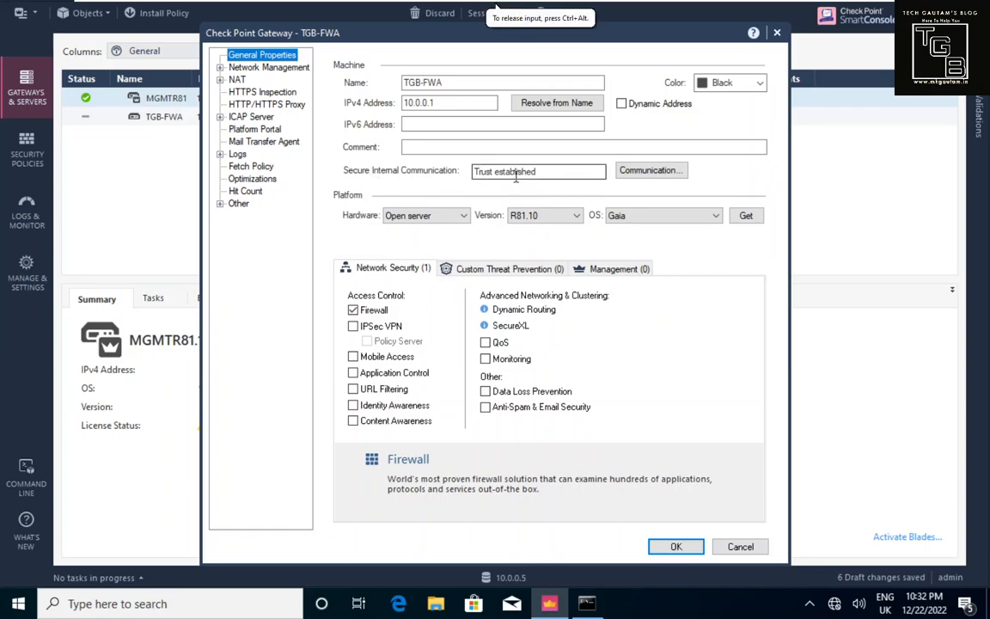
# Step: Open TGB-FWA's trusted communication settings and test its SIC status
pyautogui.click(646, 170)
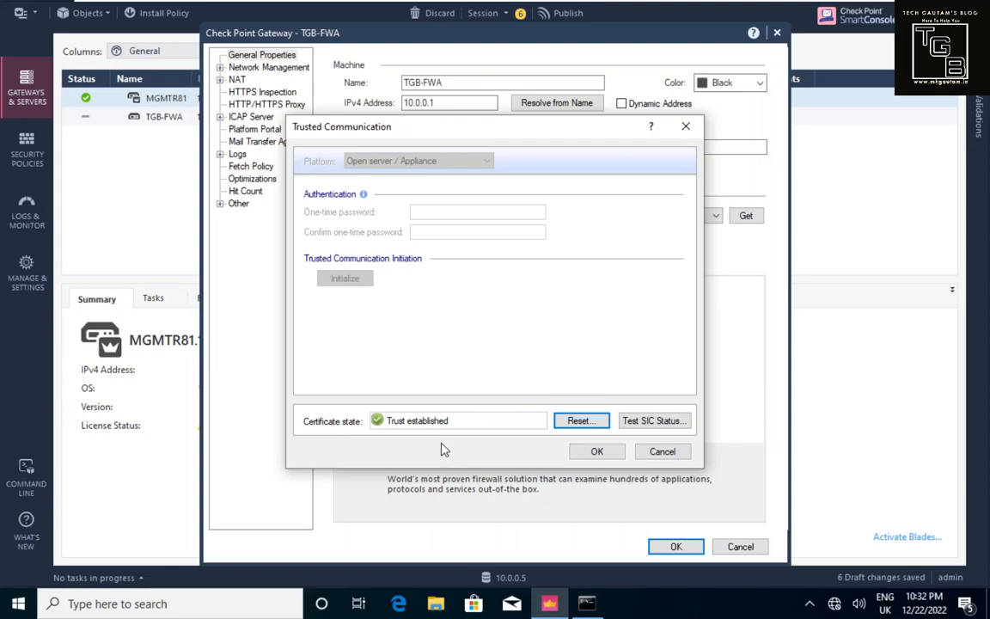
pyautogui.click(638, 421)
# Step: Confirm the SIC status reads Communicating, then close back to TGB-FWA's General Properties unchanged
pyautogui.moveTo(353, 220); pyautogui.dragTo(487, 233)
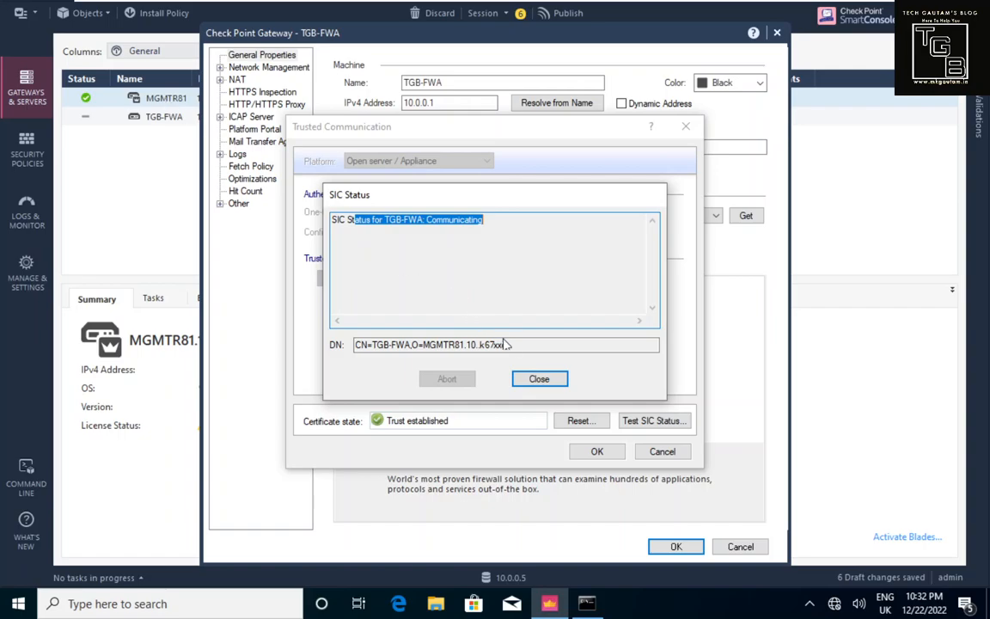
pyautogui.click(541, 384)
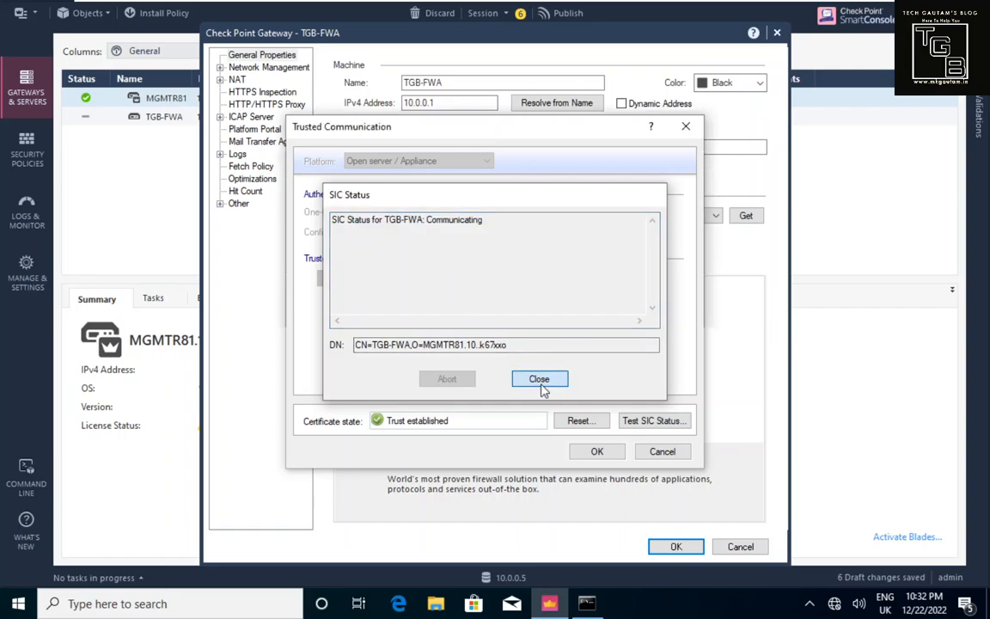
pyautogui.click(661, 452)
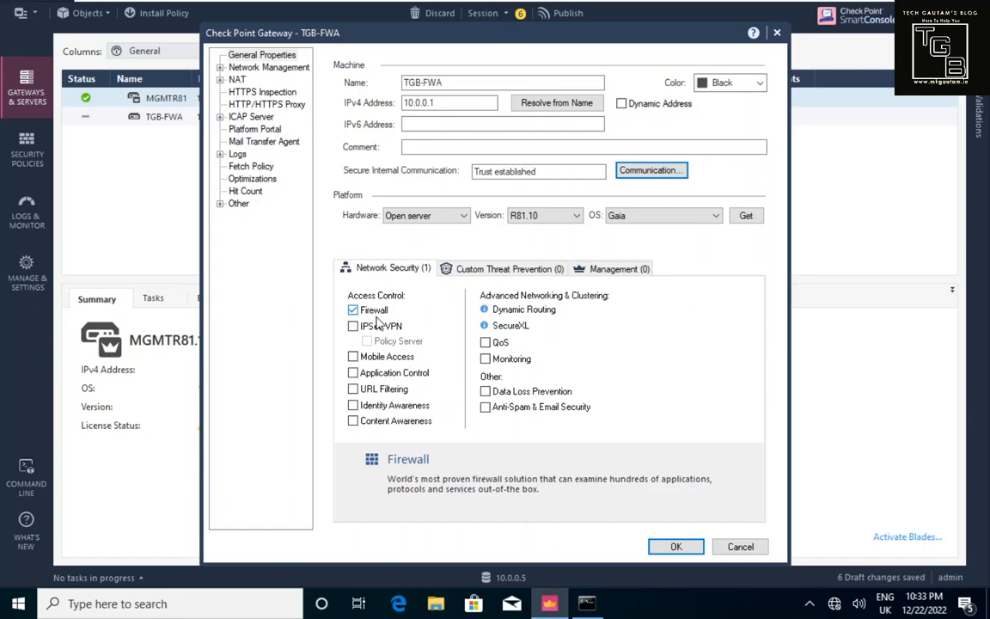
# Step: Review the Threat Prevention, Management and Network Security blades, then view Network Management with eth0 External
pyautogui.click(472, 272)
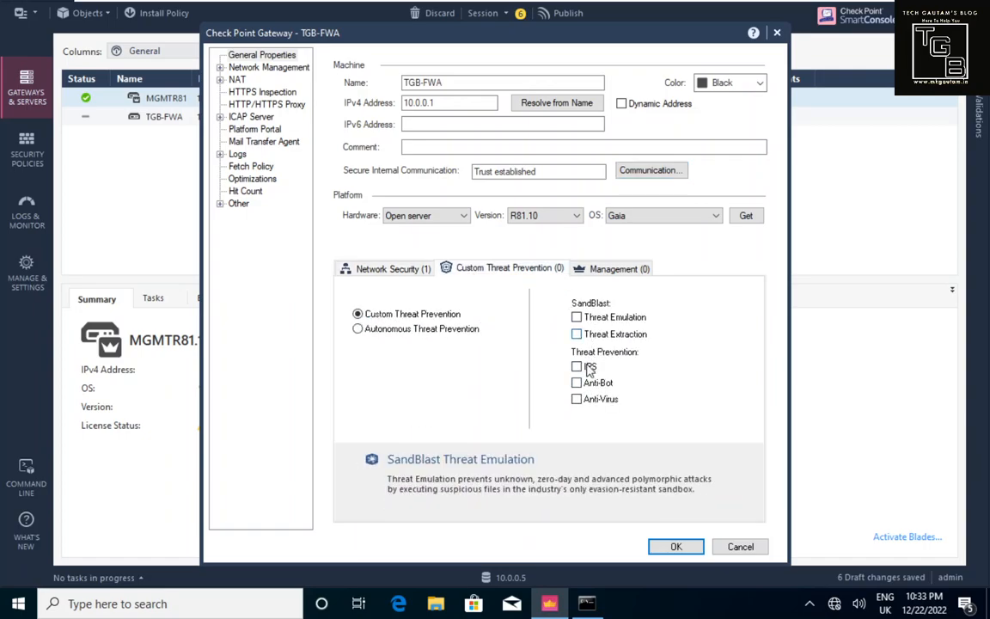
pyautogui.click(602, 270)
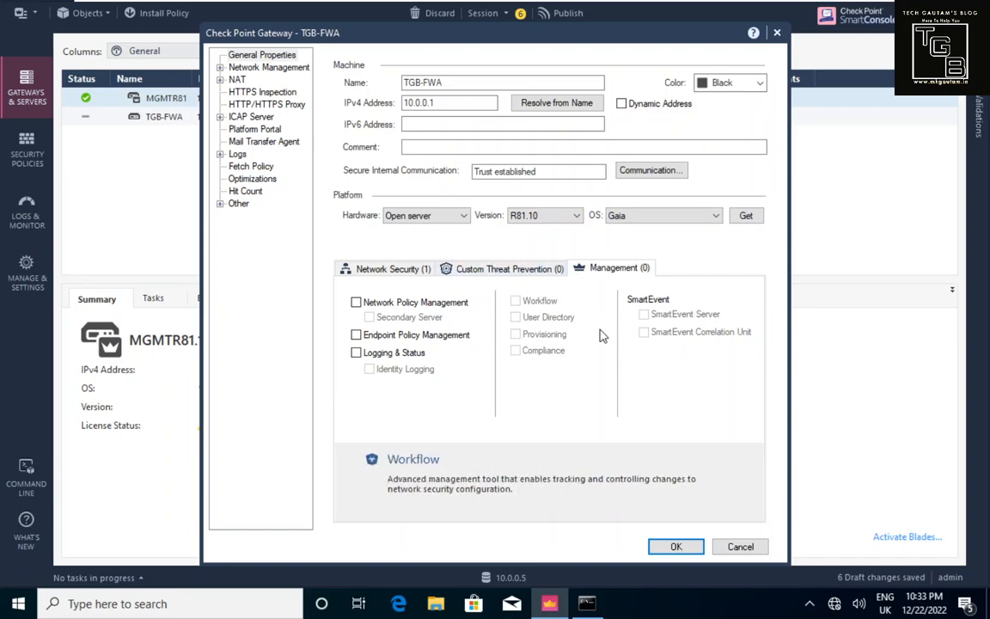
pyautogui.click(398, 269)
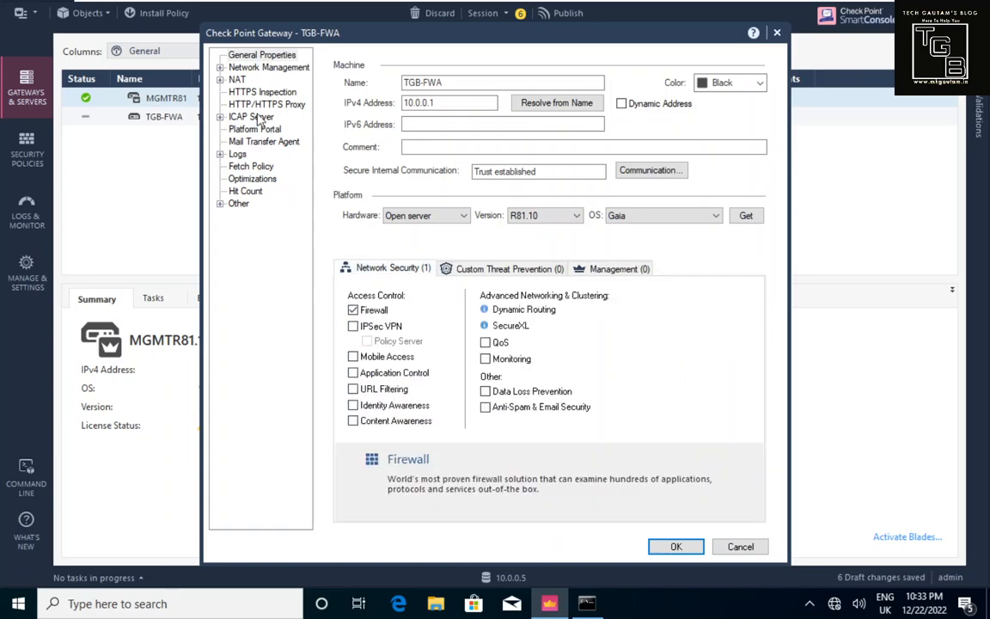
pyautogui.click(275, 72)
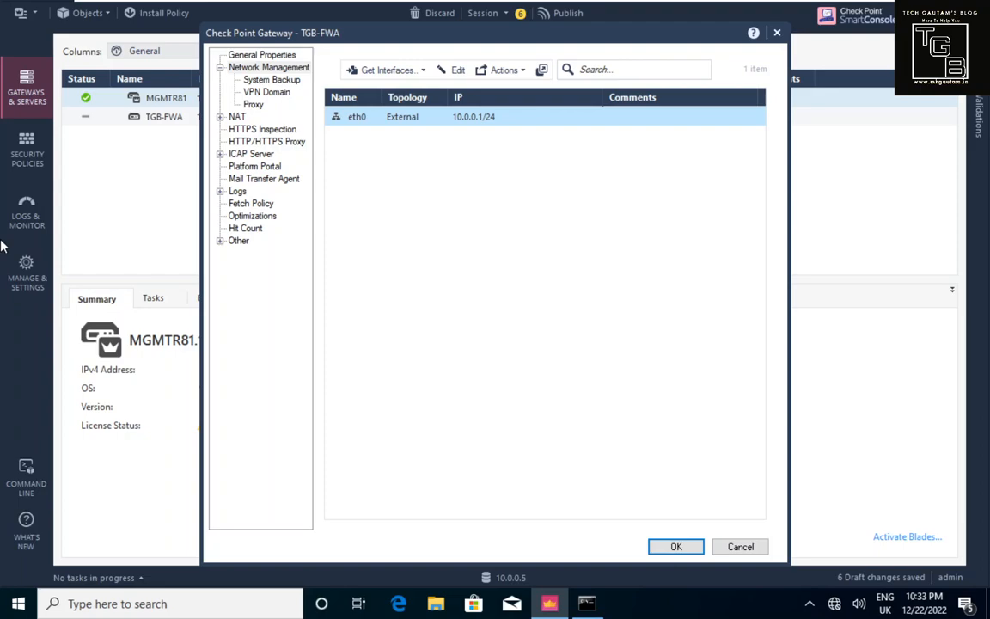
# Step: Check the Get Interfaces options and Proxy page, then save TGB-FWA's properties with OK
pyautogui.click(387, 76)
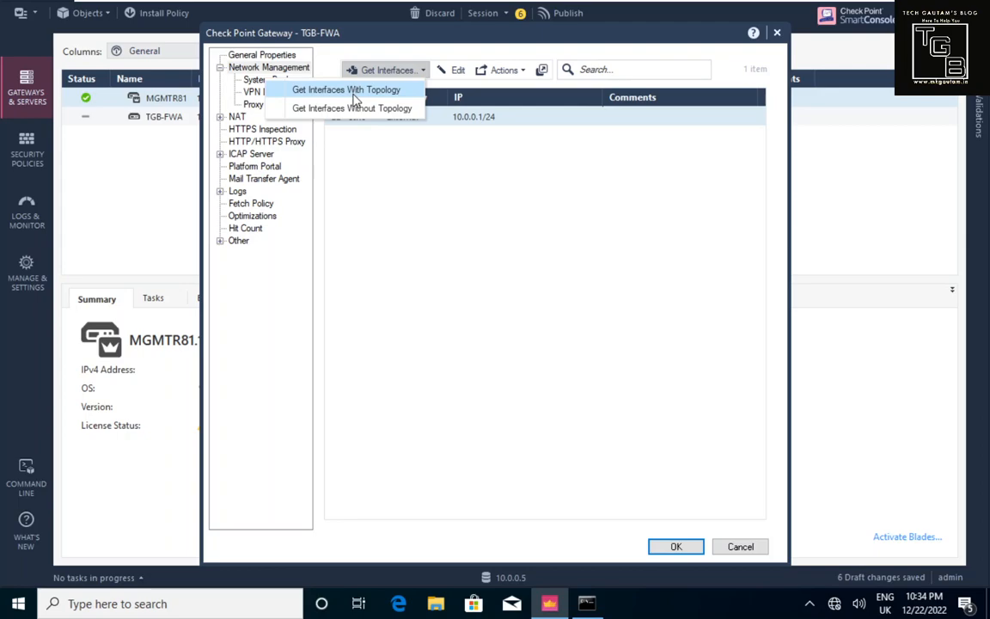
pyautogui.click(415, 174)
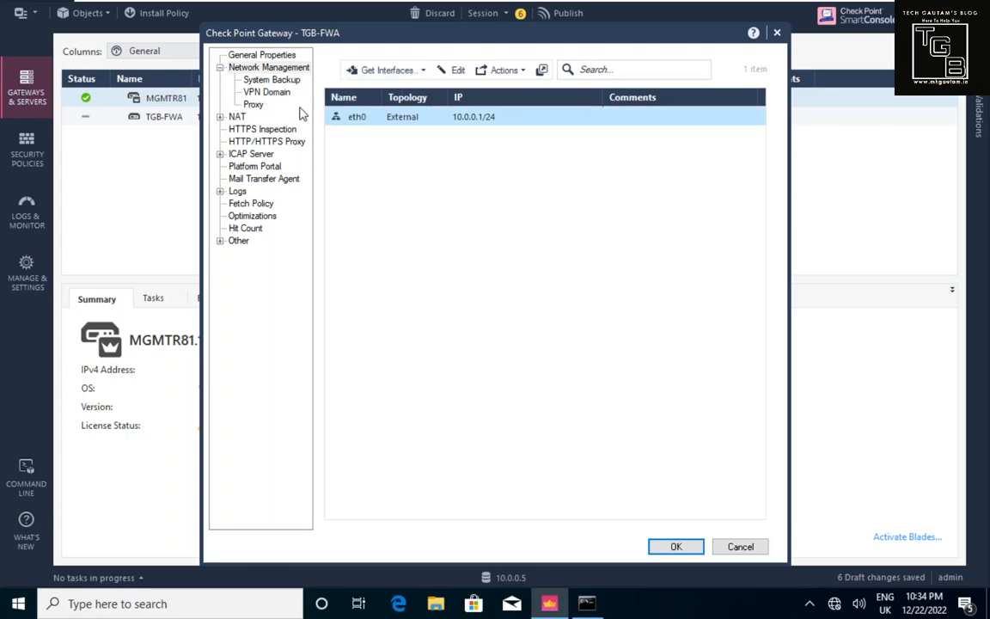
pyautogui.click(252, 104)
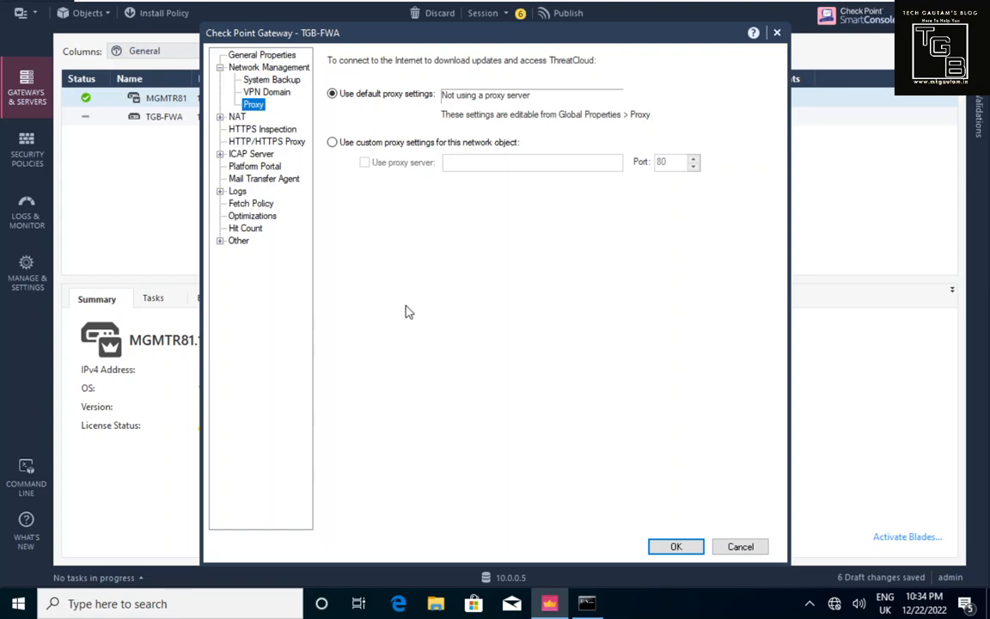
pyautogui.click(676, 548)
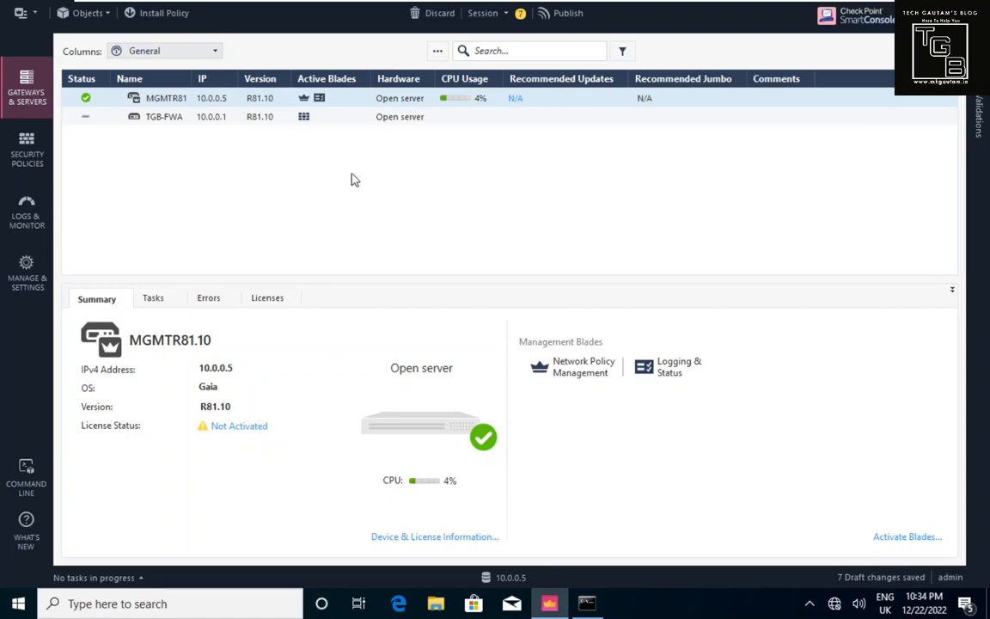
# Step: Publish the 7 pending session changes through the Publish dialog
pyautogui.click(559, 15)
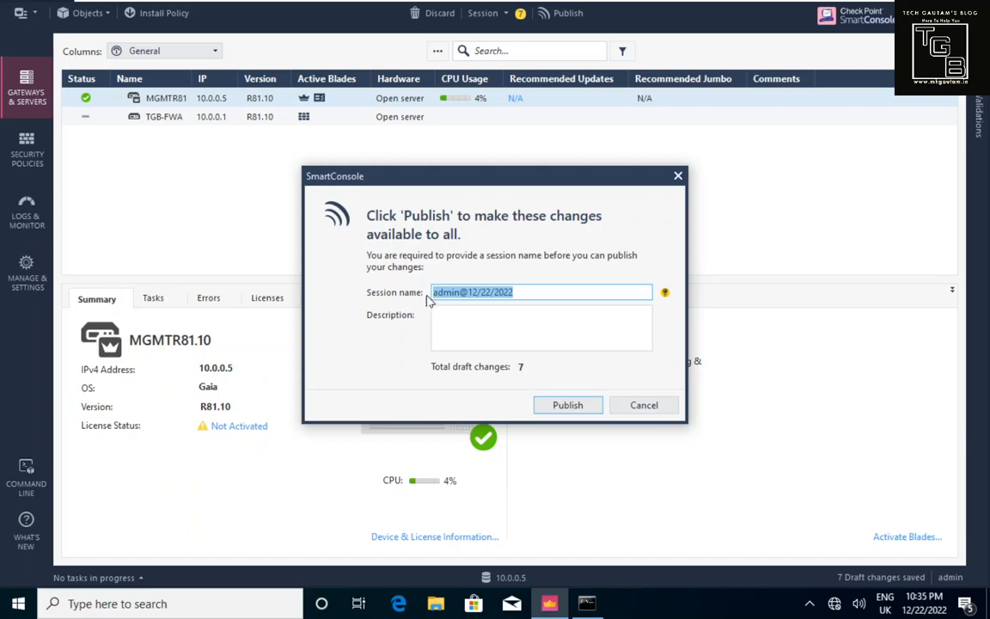
pyautogui.click(441, 315)
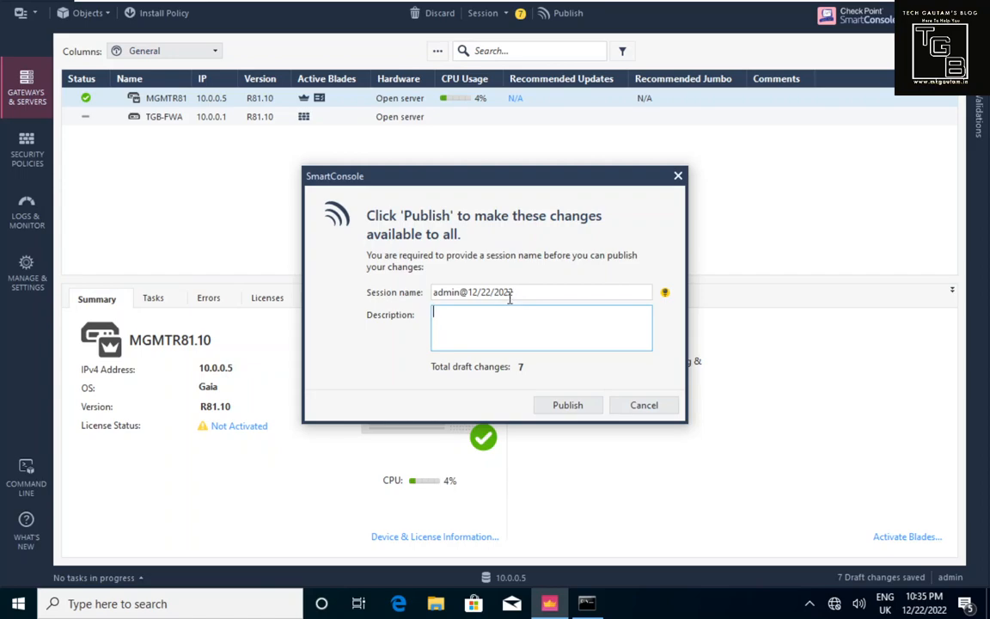
pyautogui.click(578, 411)
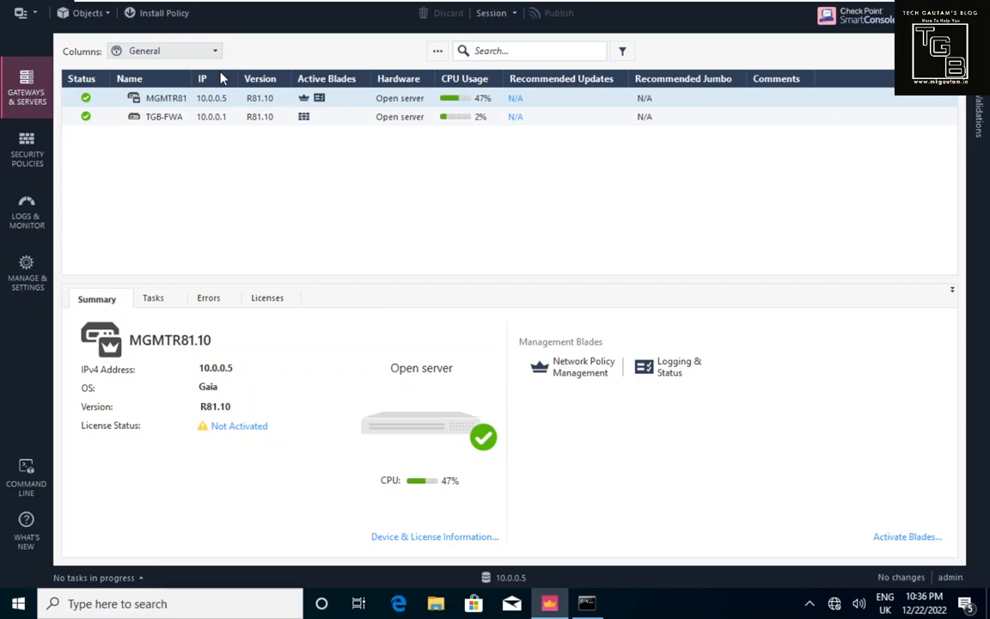
# Step: Select the MGMTR81 server, browse its actions menu, then open the Standard policy rulebase
pyautogui.click(174, 101)
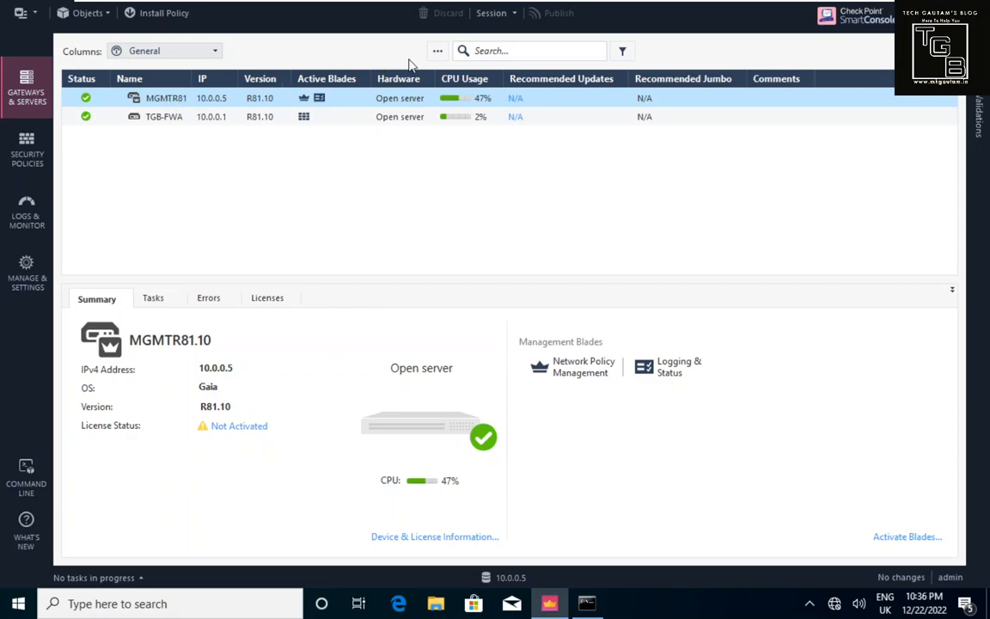
pyautogui.click(437, 52)
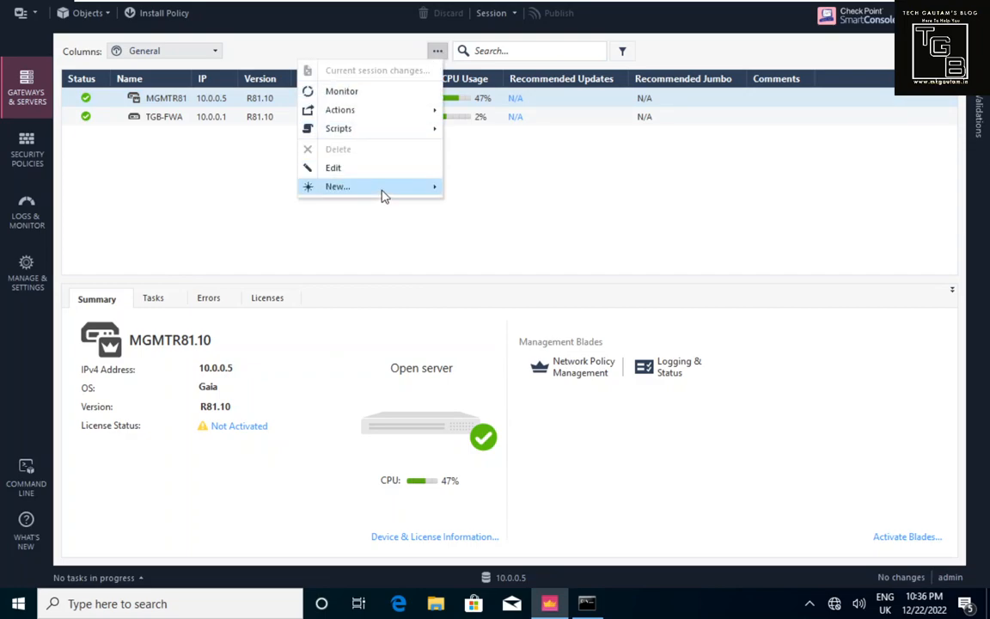
pyautogui.moveTo(384, 197)
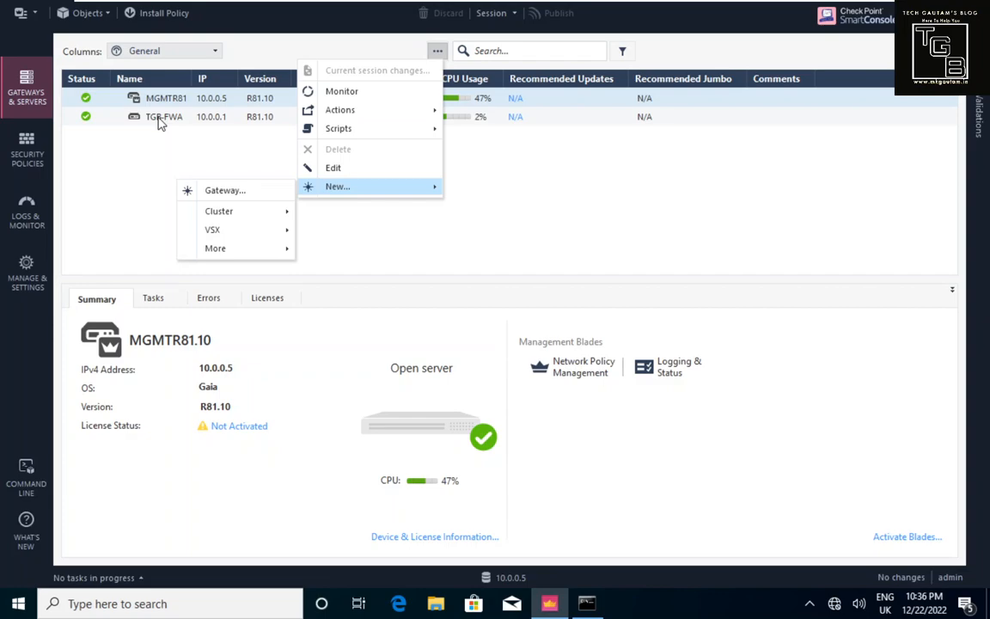
pyautogui.click(36, 154)
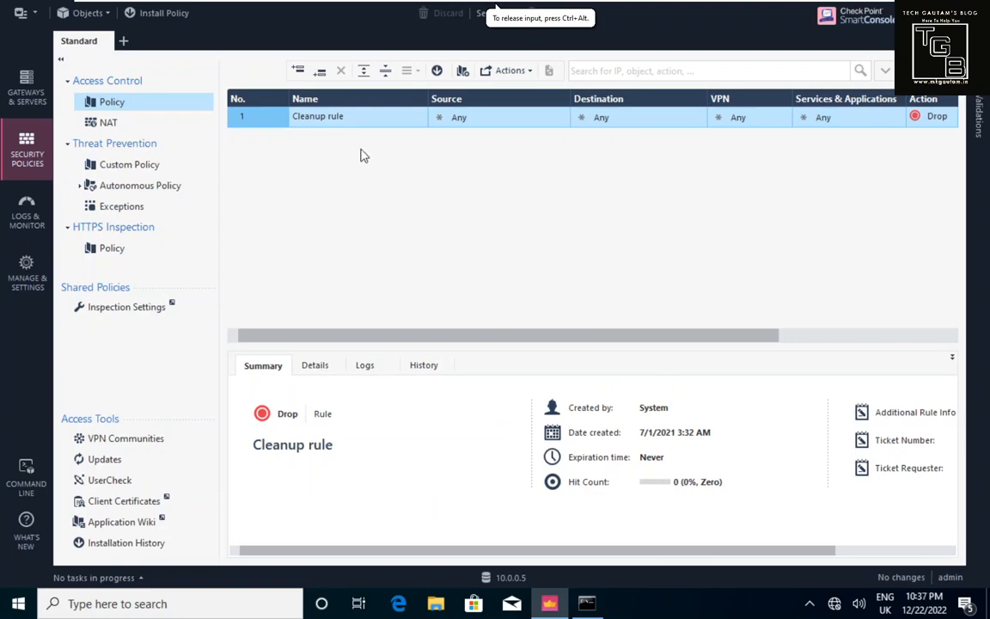
# Step: Collapse the policy tree so the rulebase fills the window, then switch to Command Prompt
pyautogui.click(61, 59)
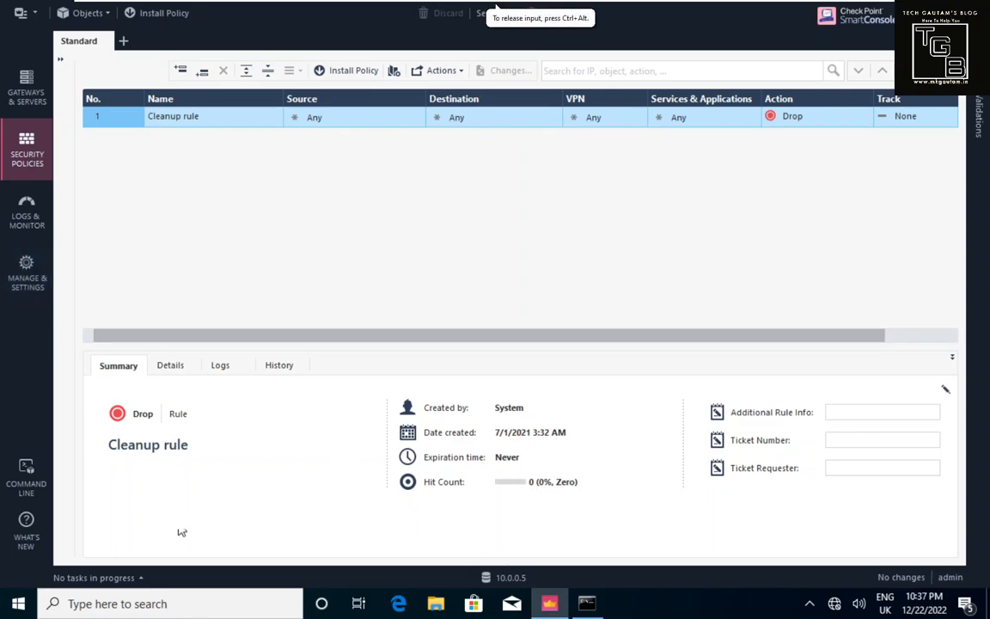
pyautogui.hotkey('alt', 'Tab')
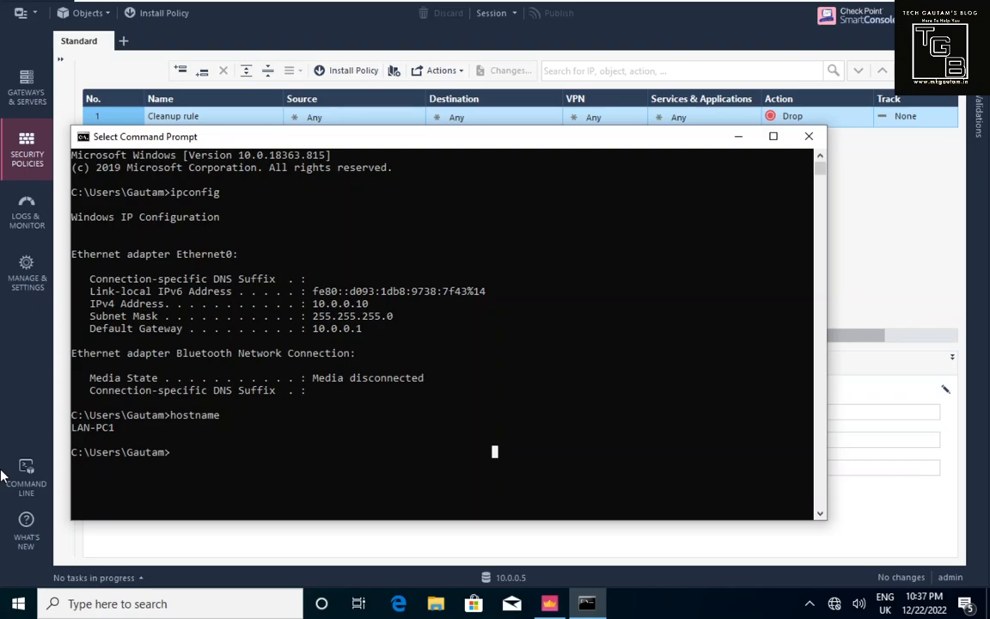
# Step: Return to SmartConsole's gateways list showing MGMTR81 at 10.0.0.5 and TGB-FWA at 10.0.0.1
pyautogui.click(663, 120)
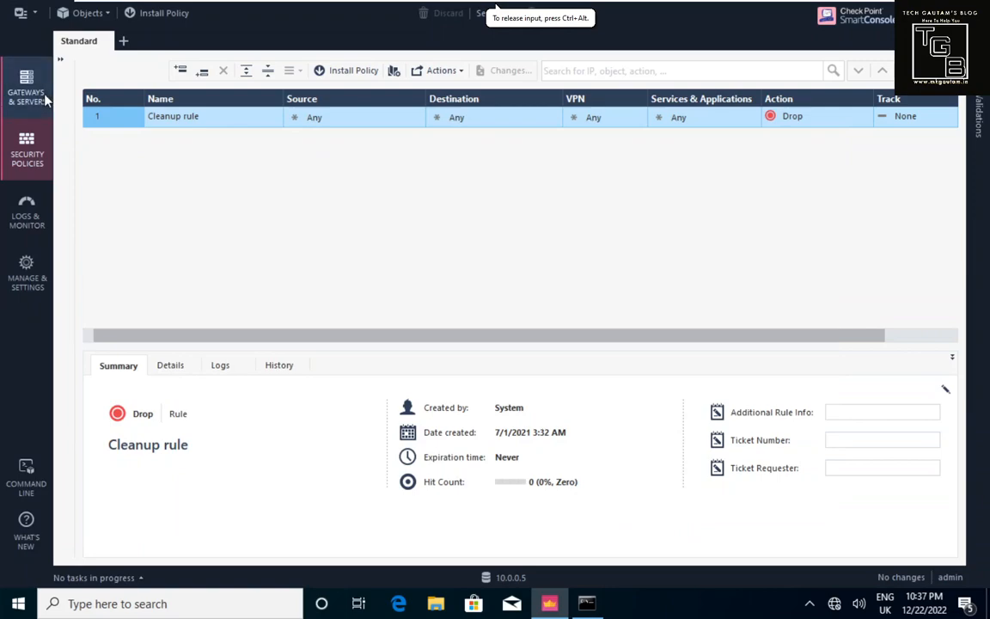
pyautogui.click(43, 98)
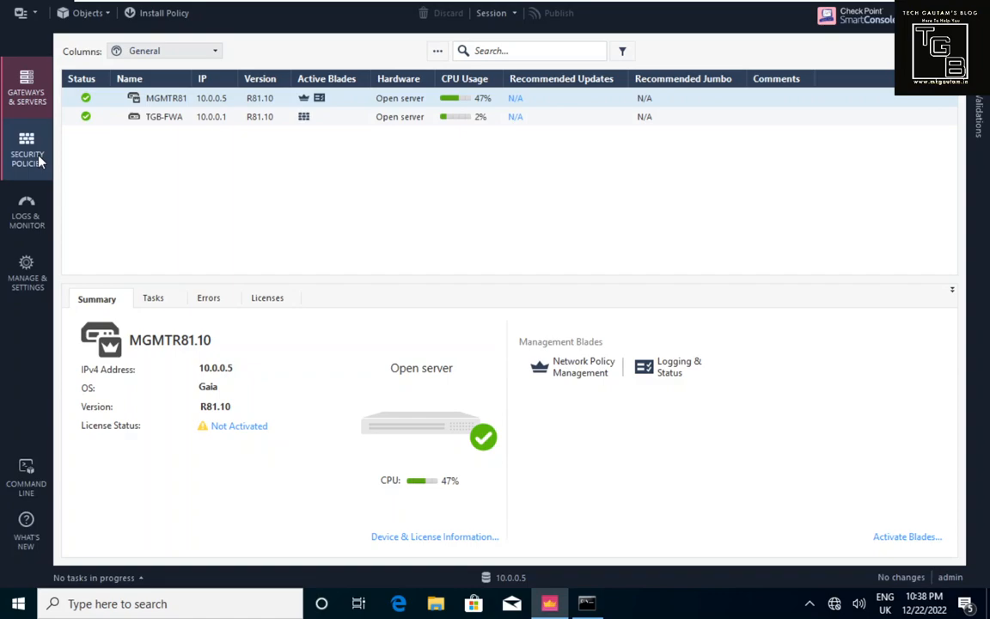
# Step: Insert a new rule 1 above the Cleanup rule and start editing its name
pyautogui.click(38, 156)
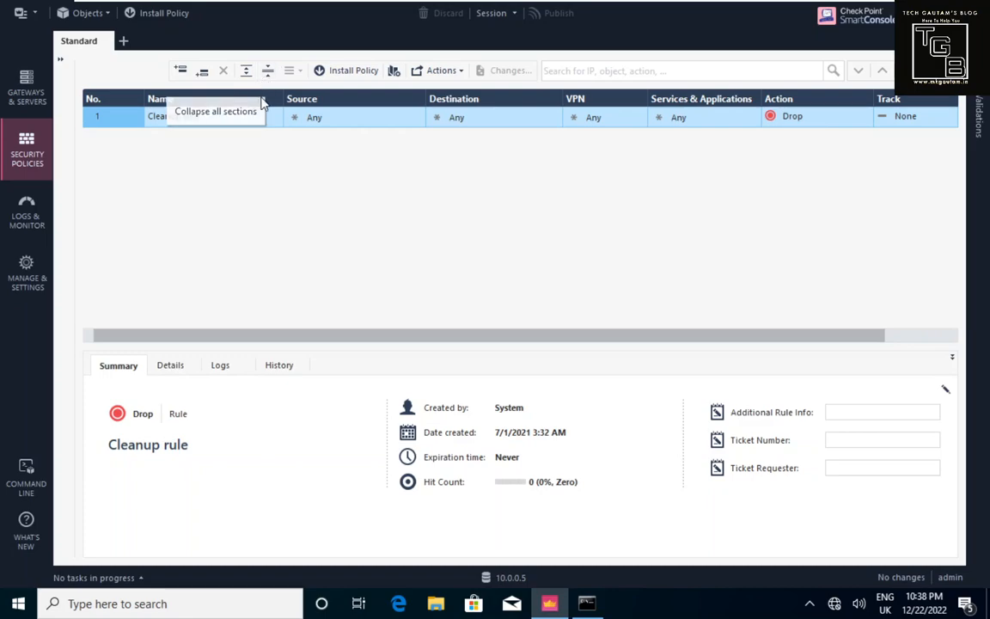
pyautogui.click(188, 70)
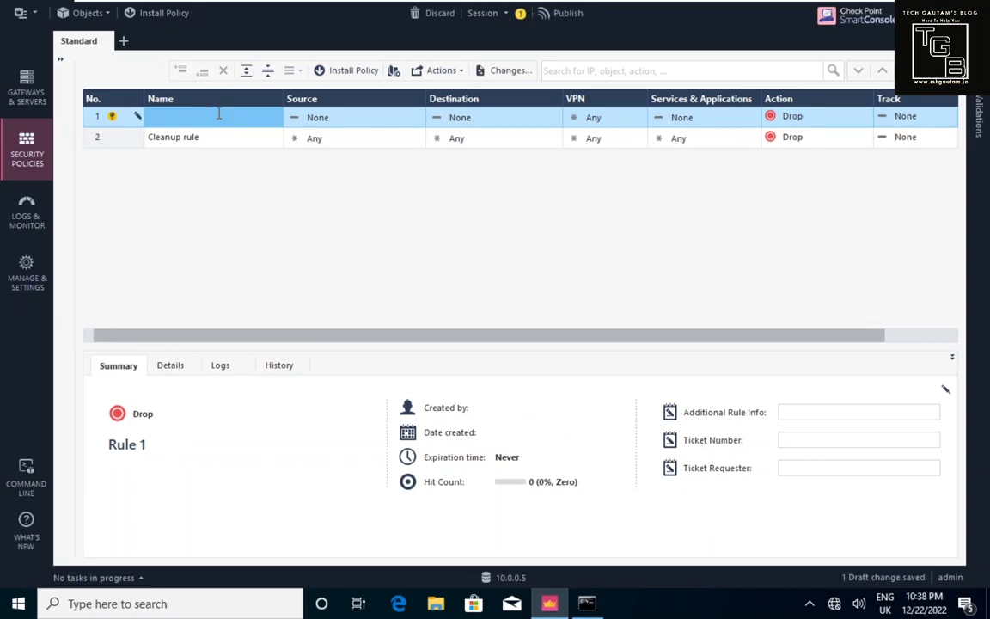
pyautogui.click(219, 116)
# Step: Enter 'ICMP Rule' as rule 1's name in the Standard policy
pyautogui.write('I')
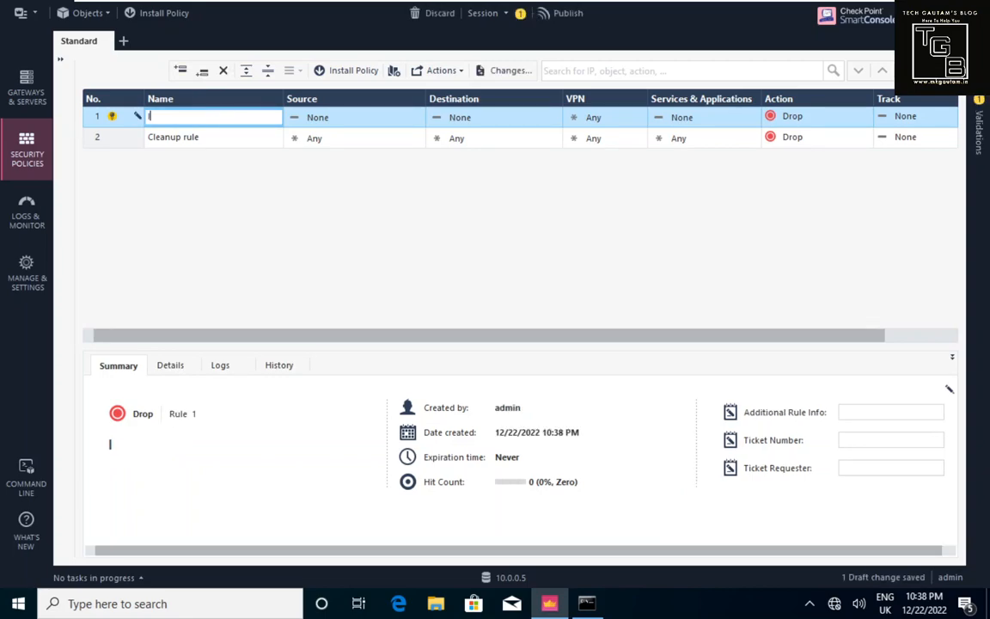
pyautogui.write('CMP RUlee')
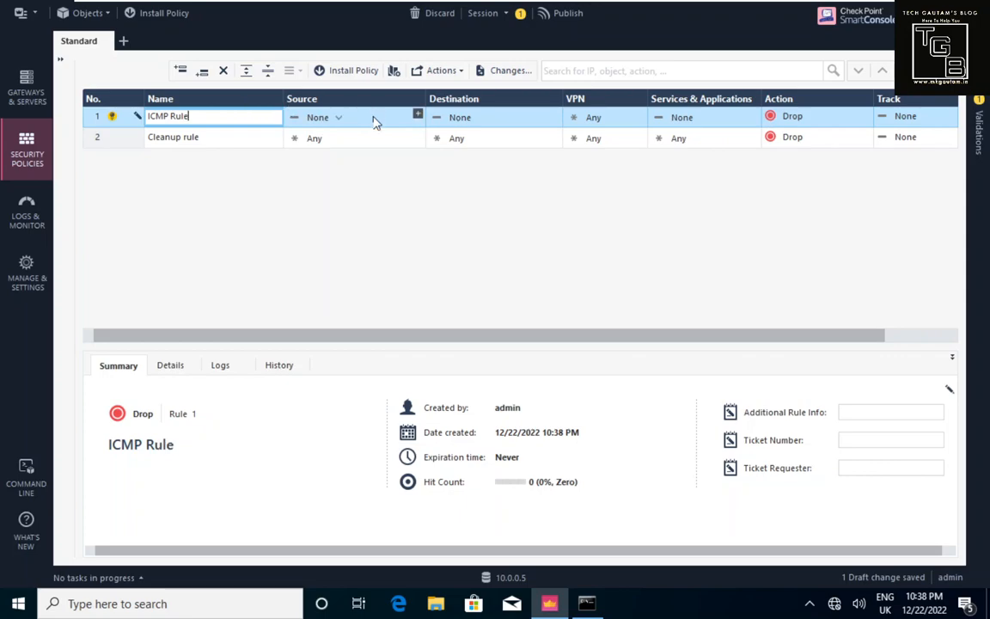
pyautogui.press('Return')
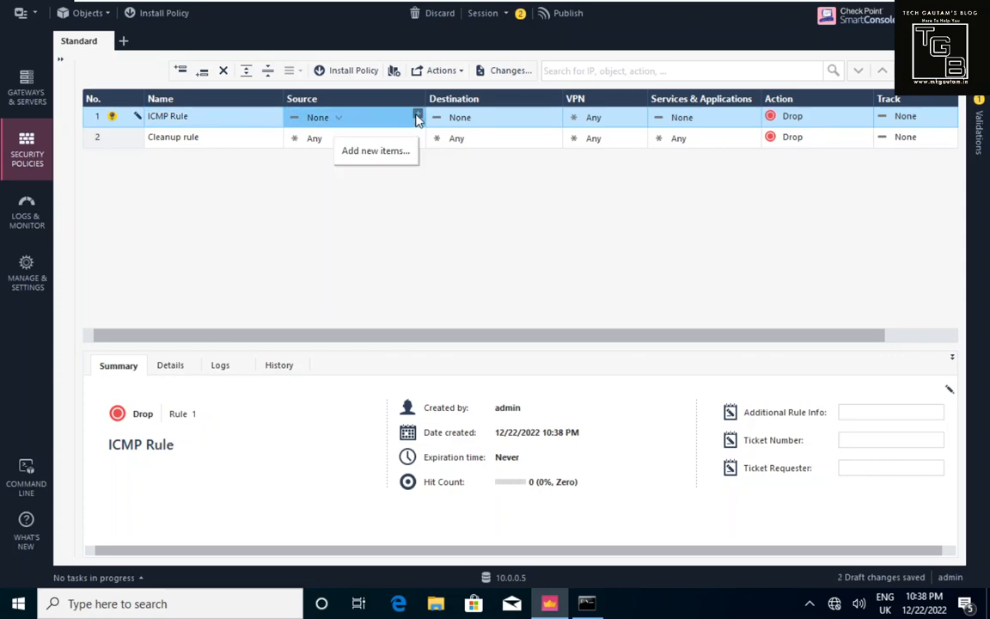
# Step: Switch rule 1's Source and Destination cells from None to Any
pyautogui.click(338, 126)
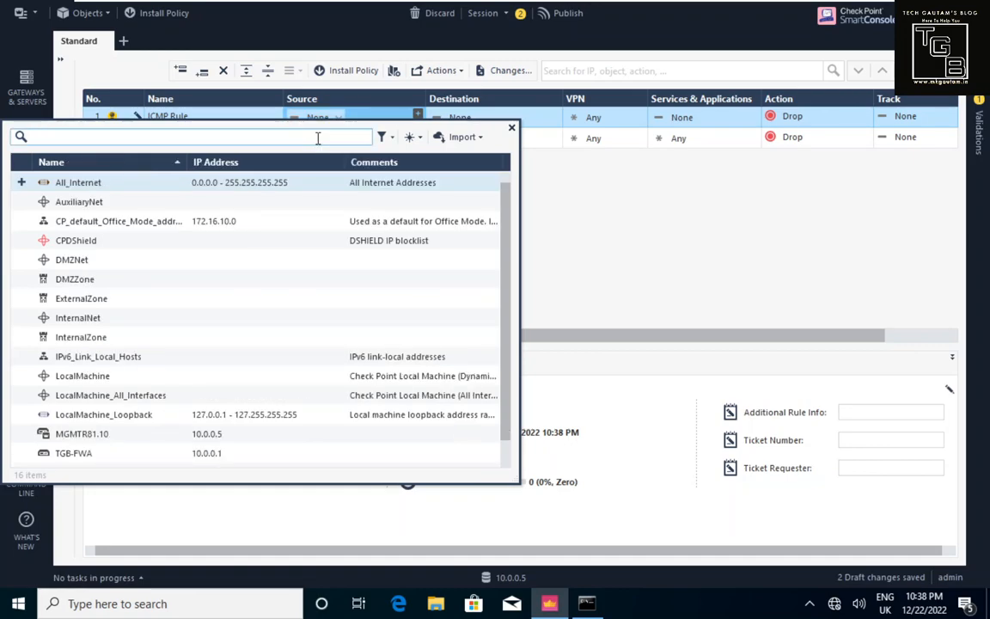
pyautogui.click(3, 272)
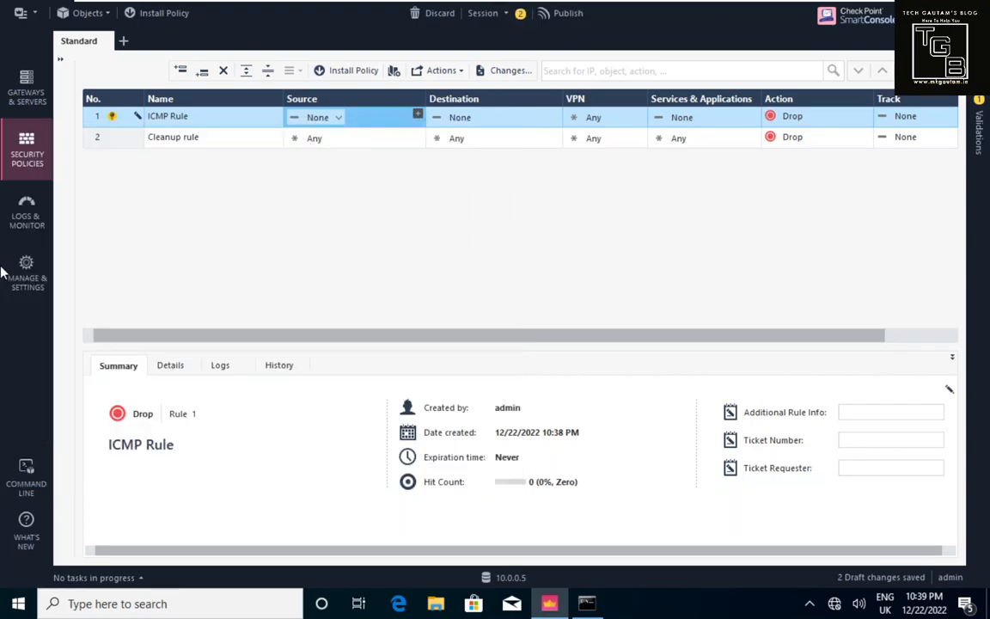
pyautogui.click(339, 120)
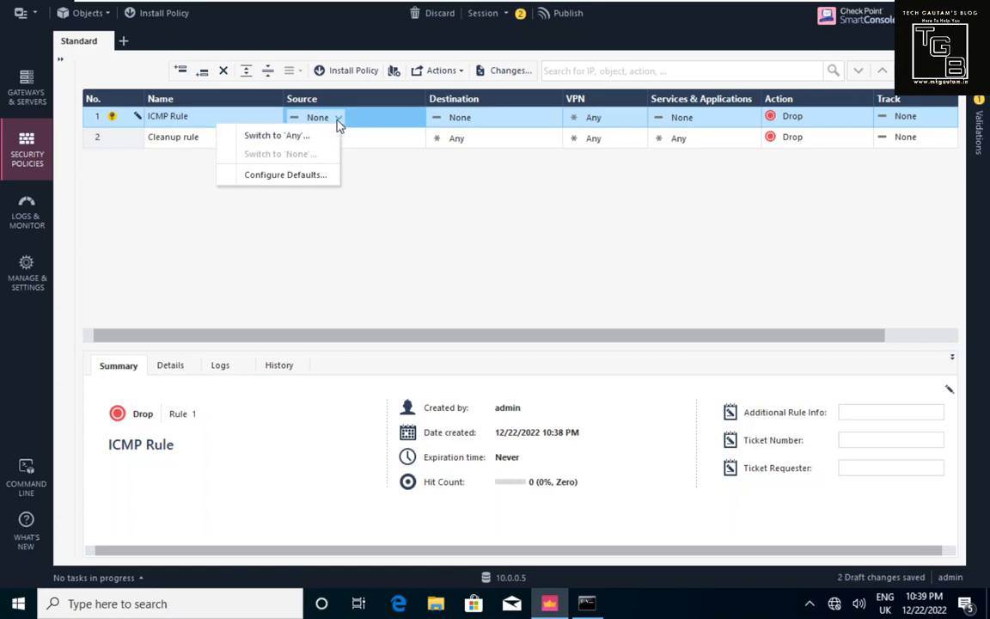
pyautogui.click(276, 136)
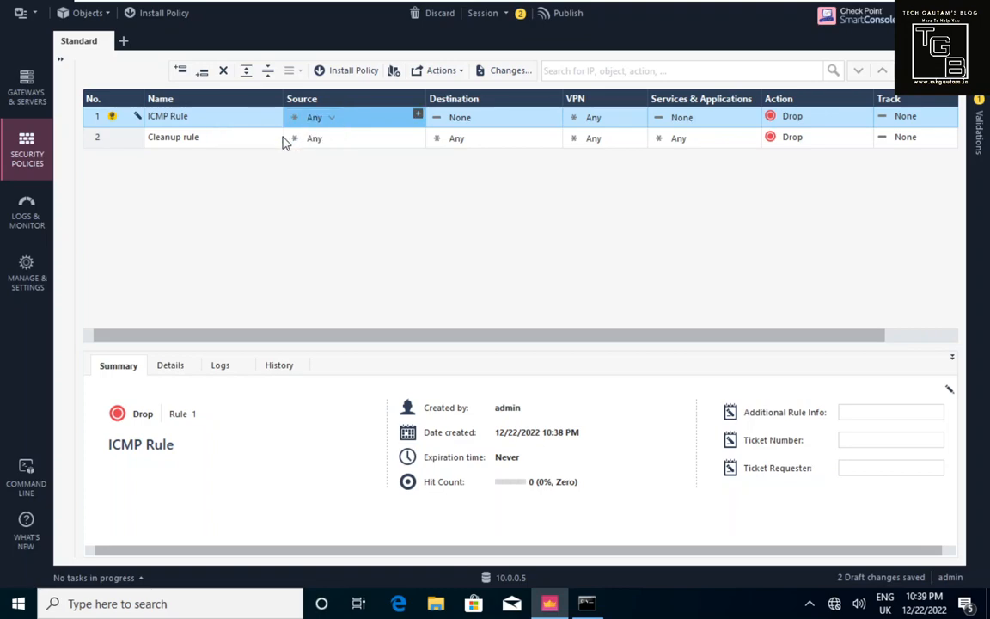
pyautogui.click(480, 119)
pyautogui.click(435, 136)
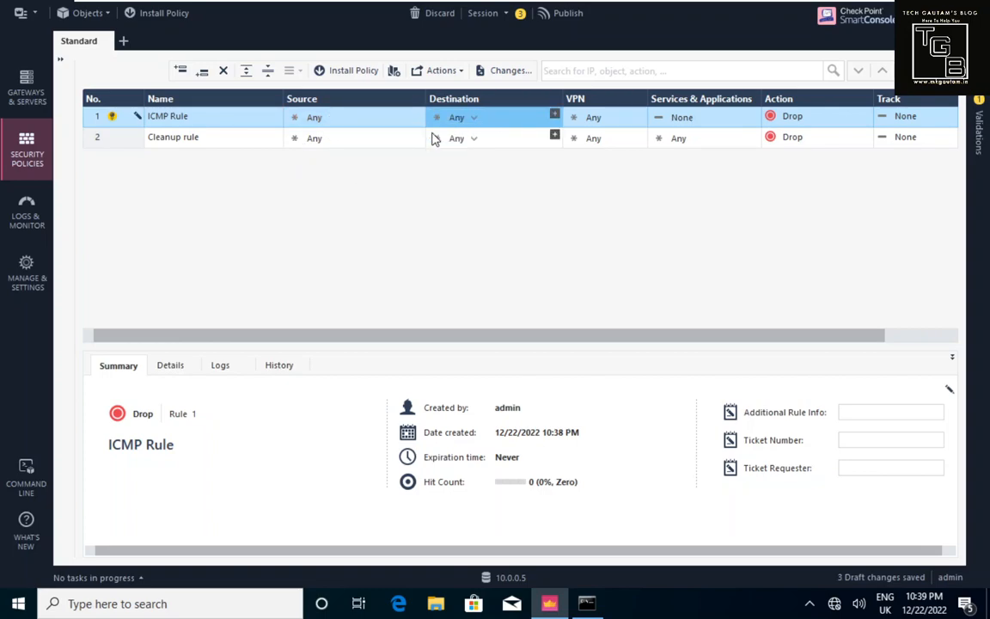
# Step: Search 'ic' in the services picker and add icmp-requests to the ICMP Rule
pyautogui.click(702, 118)
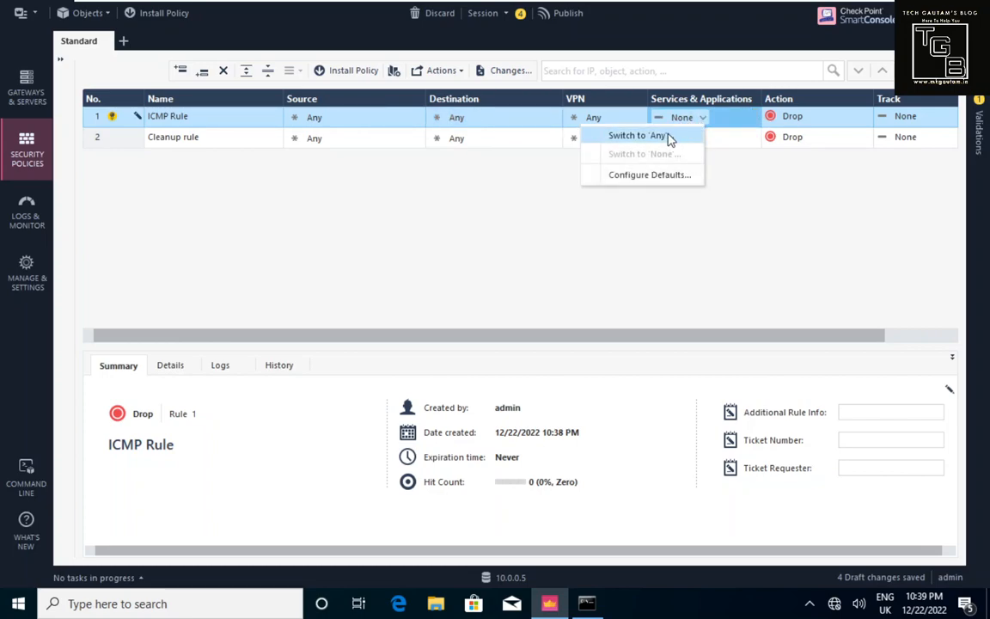
pyautogui.click(754, 117)
pyautogui.click(753, 118)
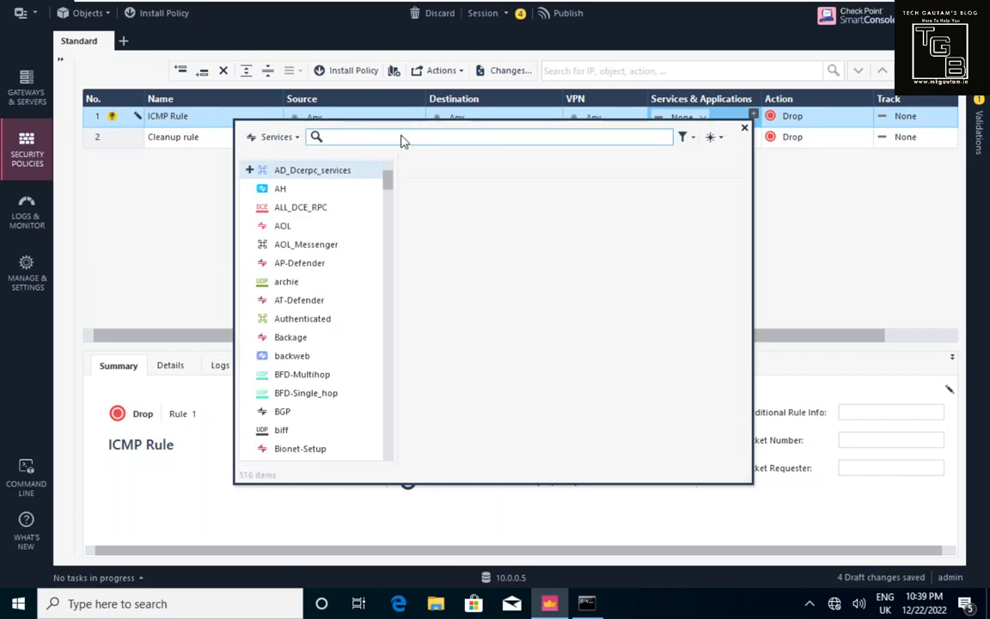
pyautogui.write('icmp')
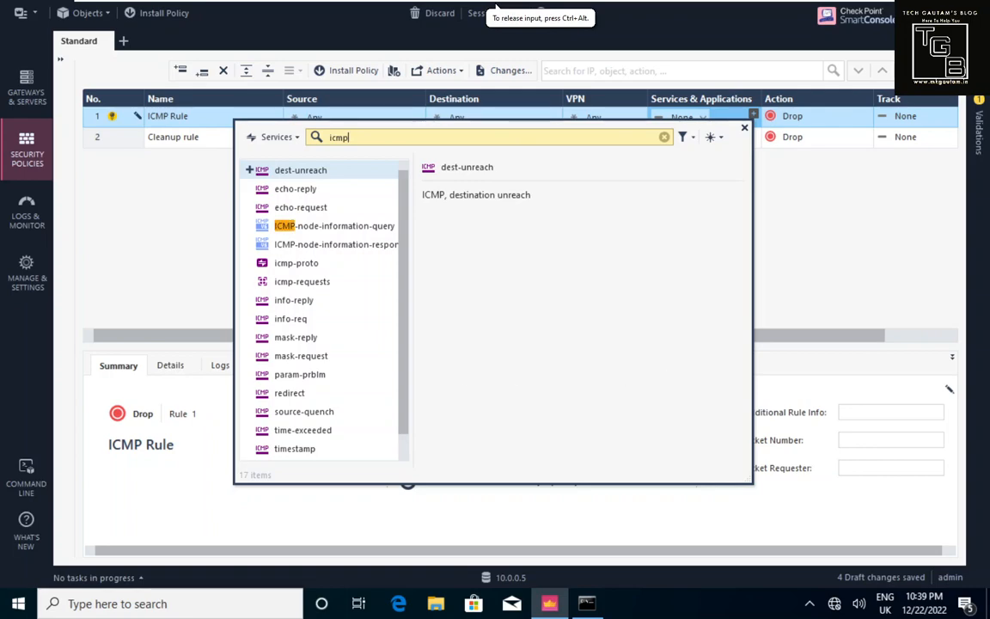
pyautogui.click(250, 281)
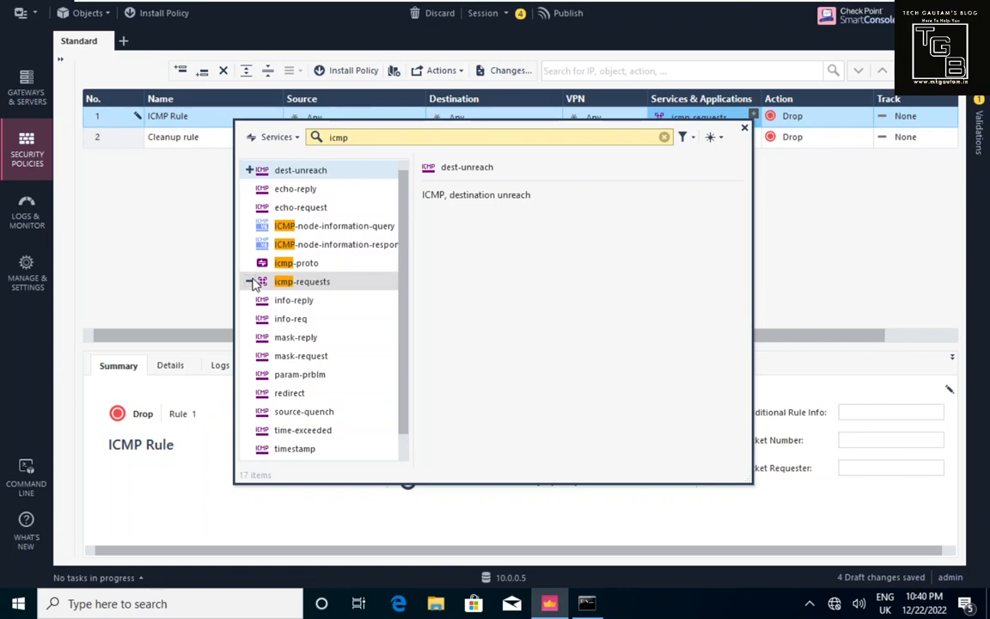
pyautogui.click(744, 129)
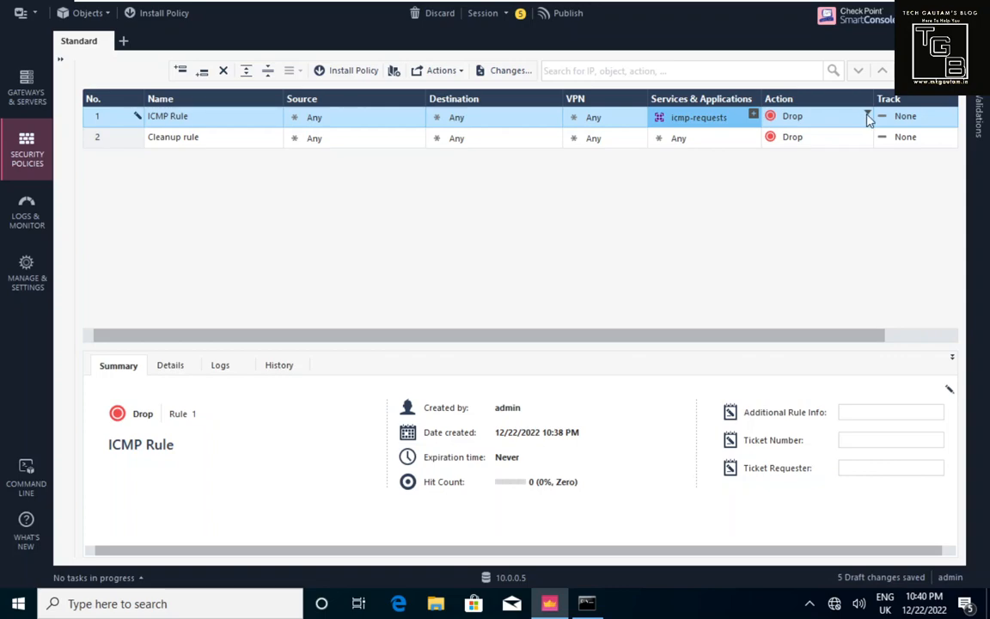
# Step: Set the ICMP Rule's action to Accept and its track to Log
pyautogui.click(868, 117)
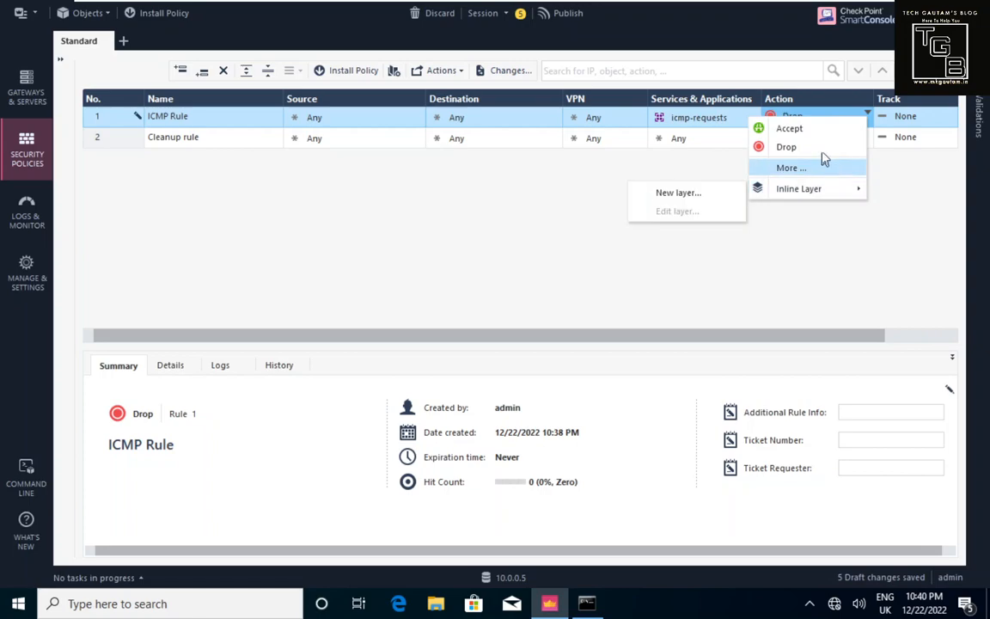
pyautogui.click(807, 131)
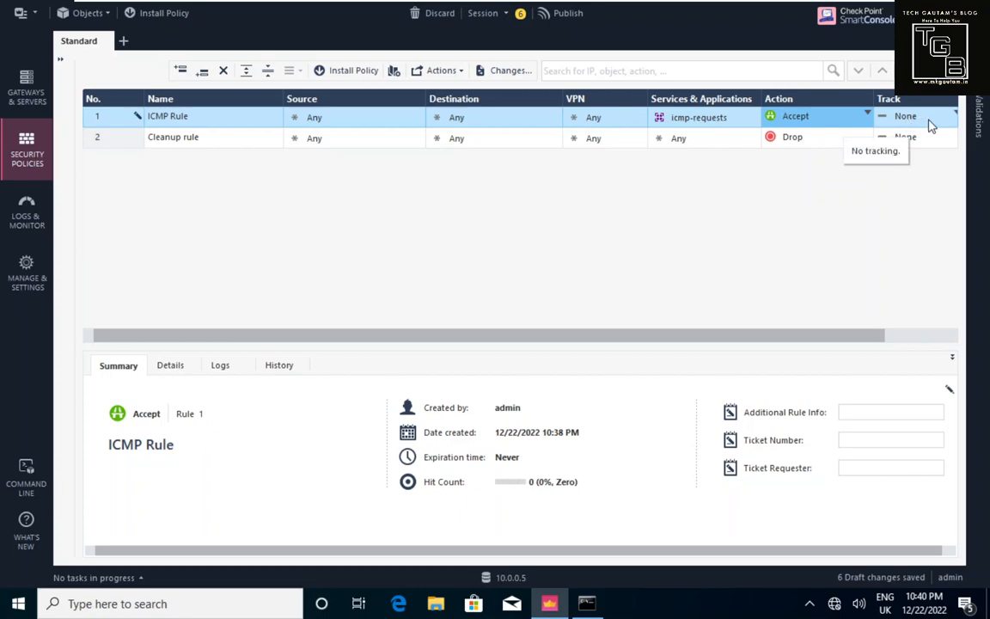
pyautogui.moveTo(877, 338); pyautogui.dragTo(949, 347)
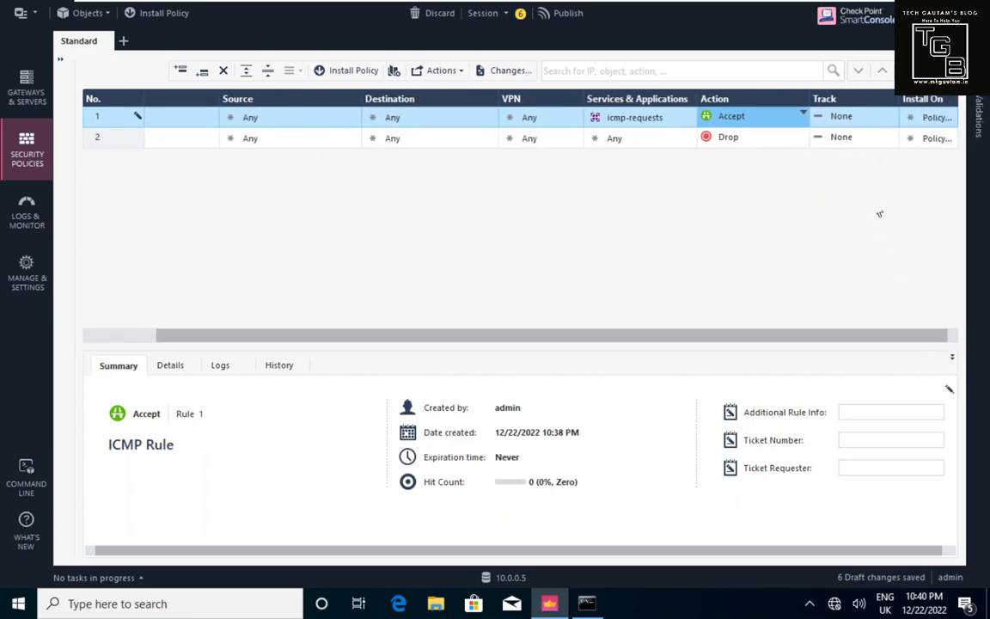
pyautogui.click(894, 114)
pyautogui.click(811, 147)
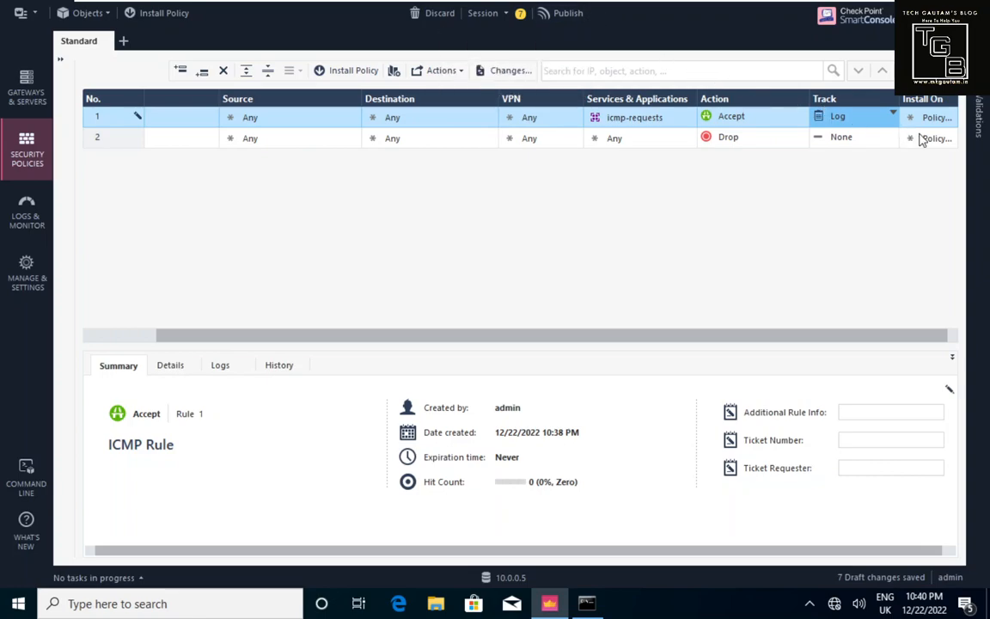
# Step: Check the rule's Install On gateway list and close it unchanged
pyautogui.moveTo(950, 124)
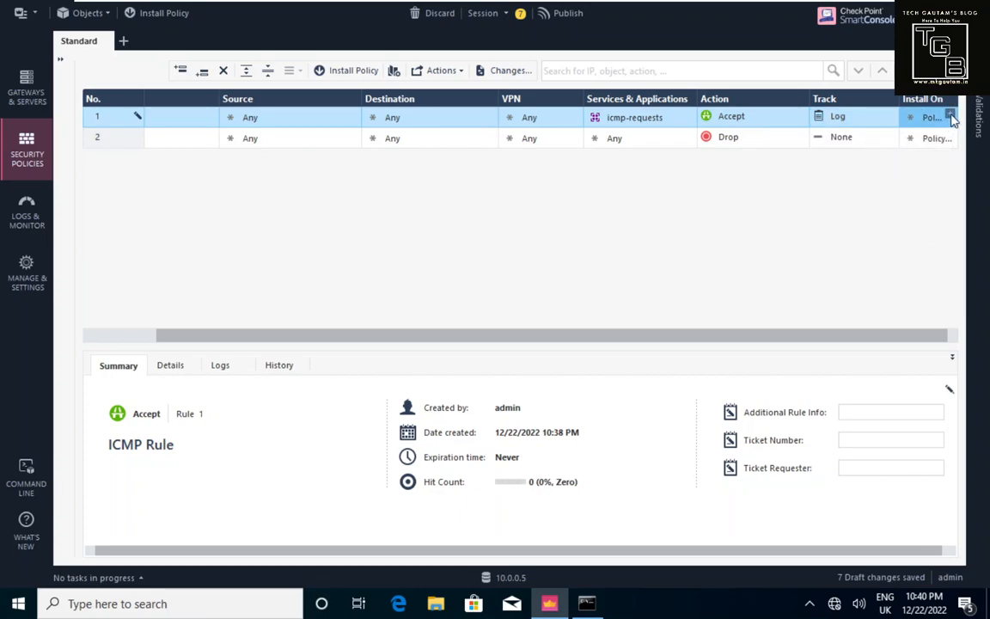
pyautogui.click(950, 117)
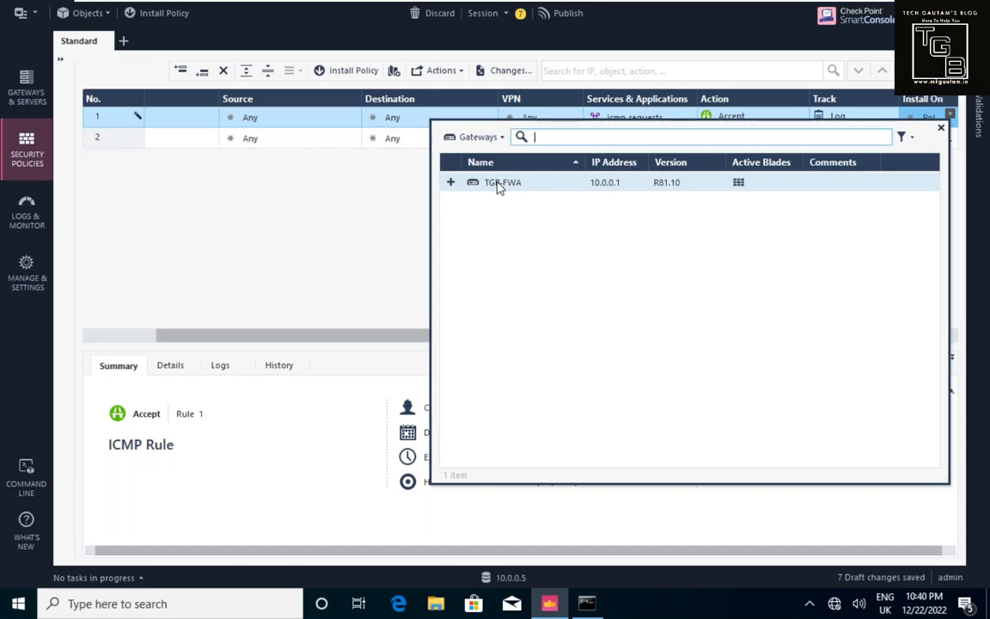
pyautogui.click(404, 196)
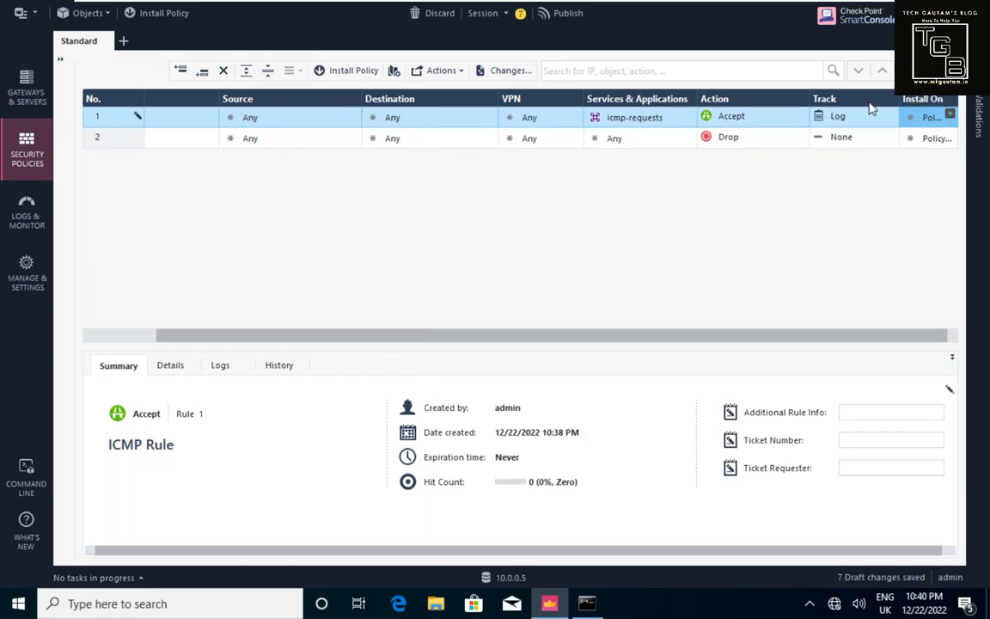
# Step: Publish the session described as 'Allowed ICMP Rule', clearing all seven pending changes
pyautogui.click(563, 13)
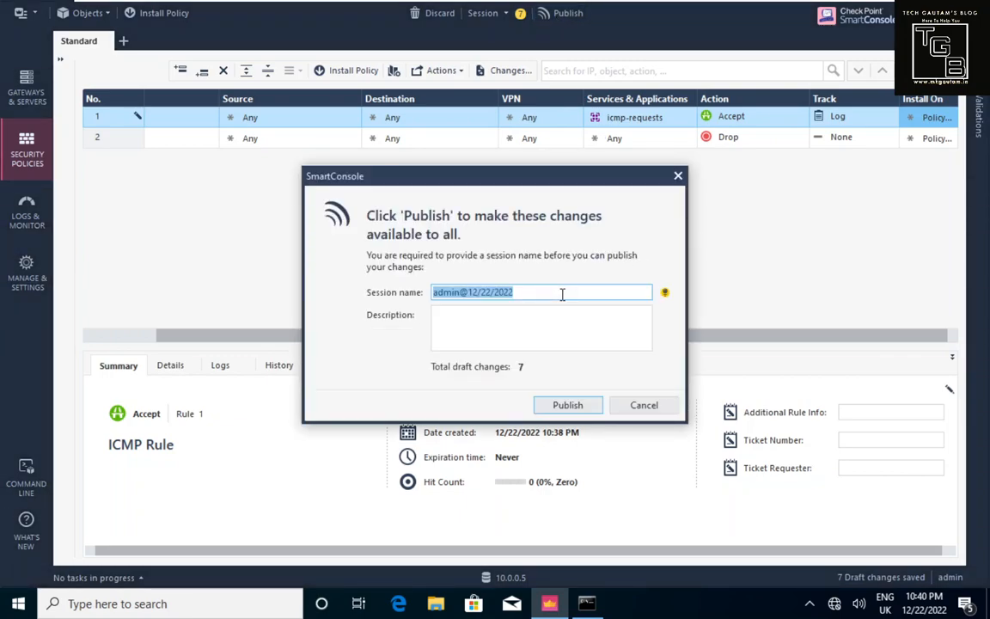
pyautogui.click(543, 332)
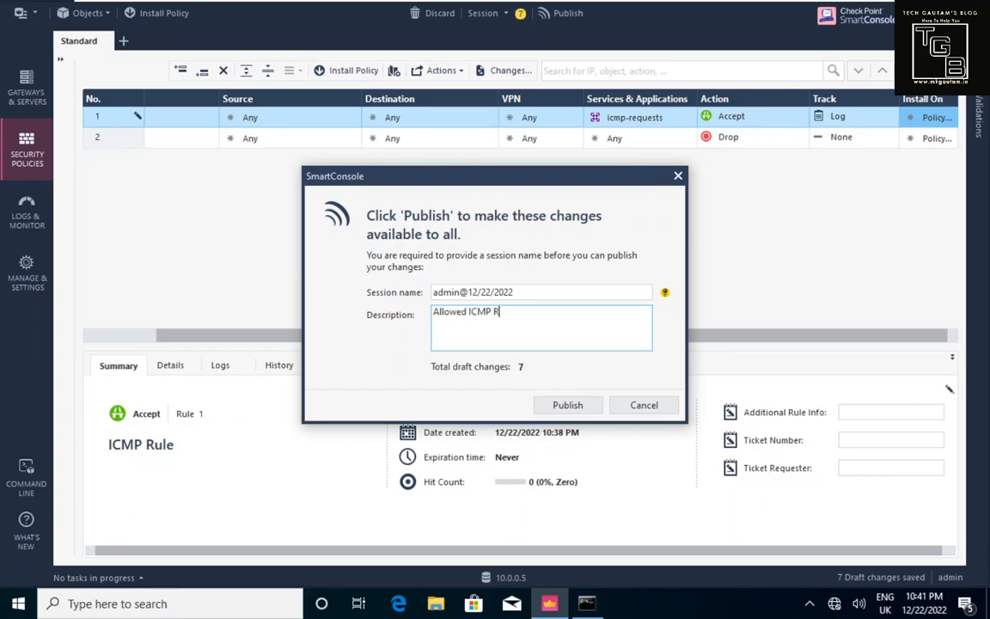
pyautogui.write('Allowed ICMP Rule')
pyautogui.click(568, 404)
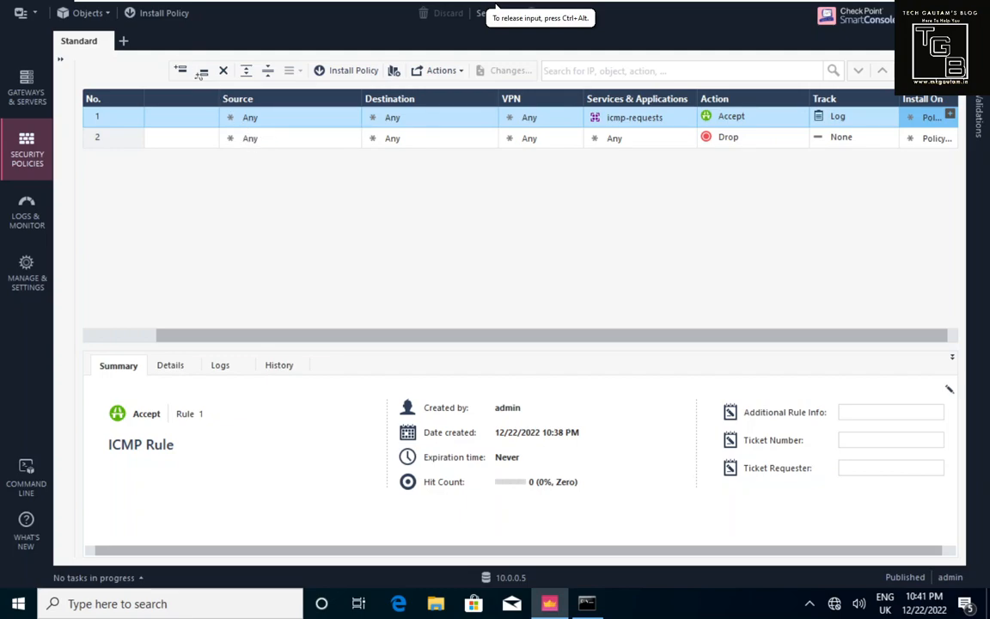
# Step: Install the Standard policy on TGB-FWA and view the anti-spoofing verification failure details
pyautogui.click(158, 21)
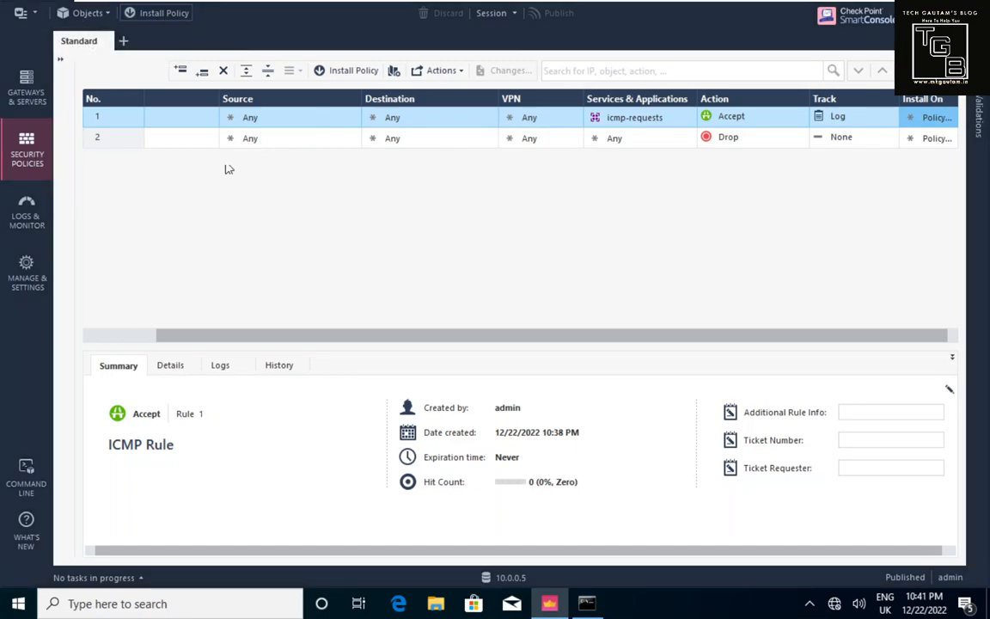
pyautogui.hotkey('ctrl', 'shift', 'Return')
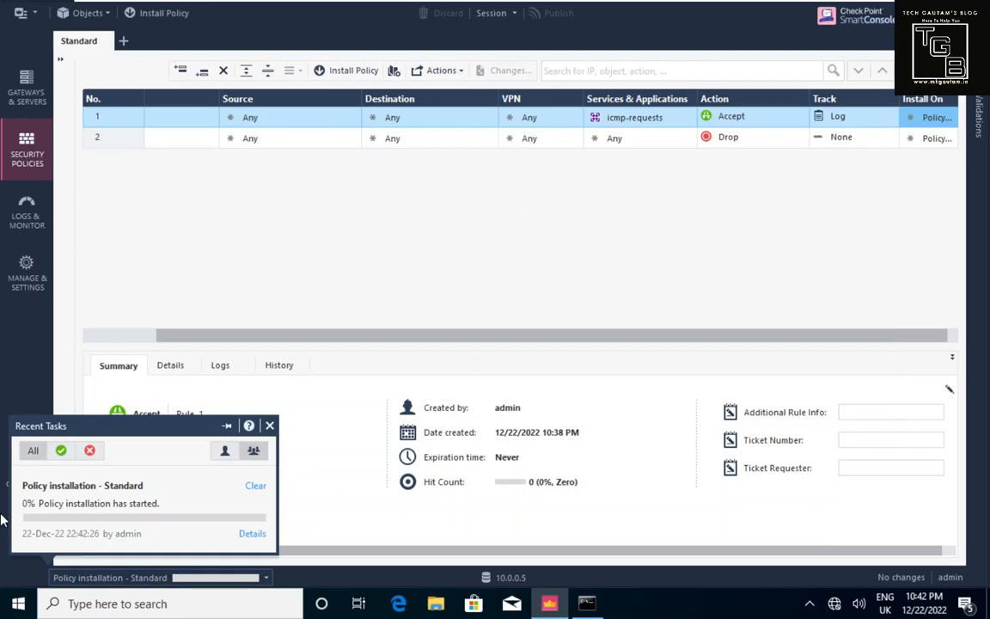
pyautogui.click(265, 579)
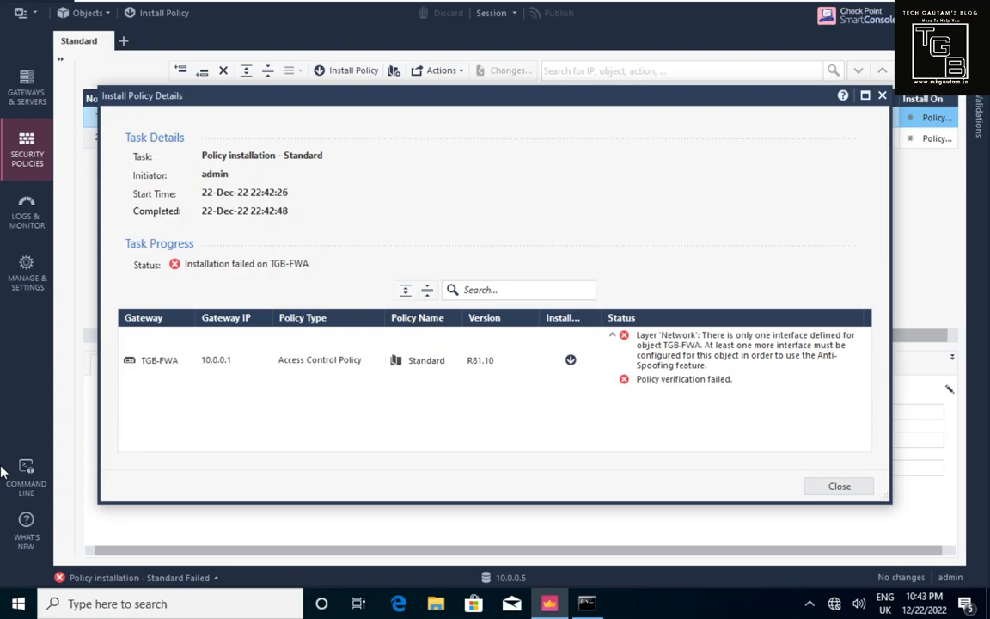
# Step: Reopen the failed Standard policy install details on TGB-FWA, review the anti-spoofing error, then close them
pyautogui.click(832, 487)
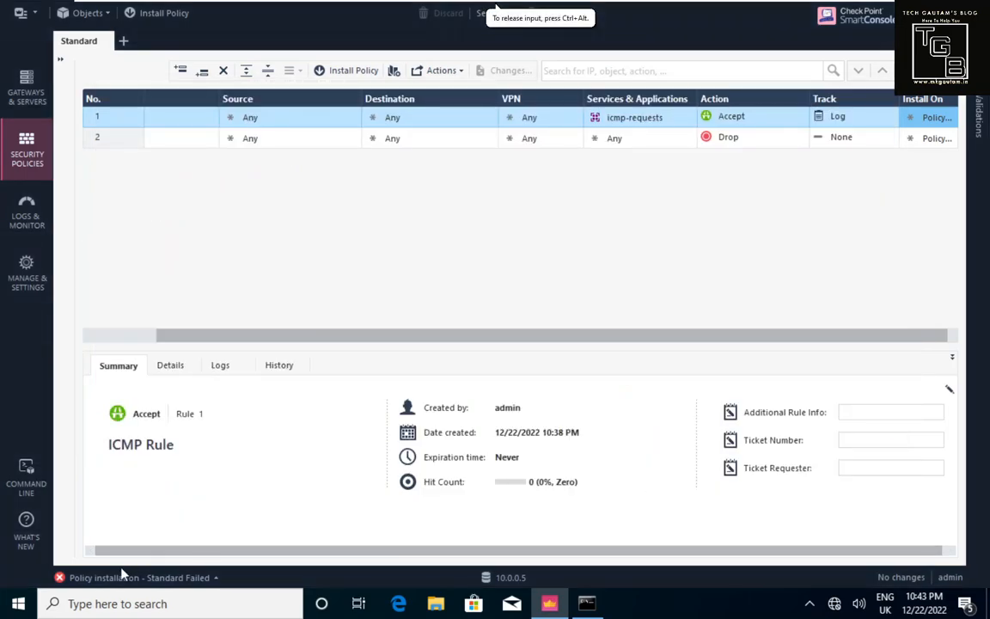
pyautogui.moveTo(163, 578)
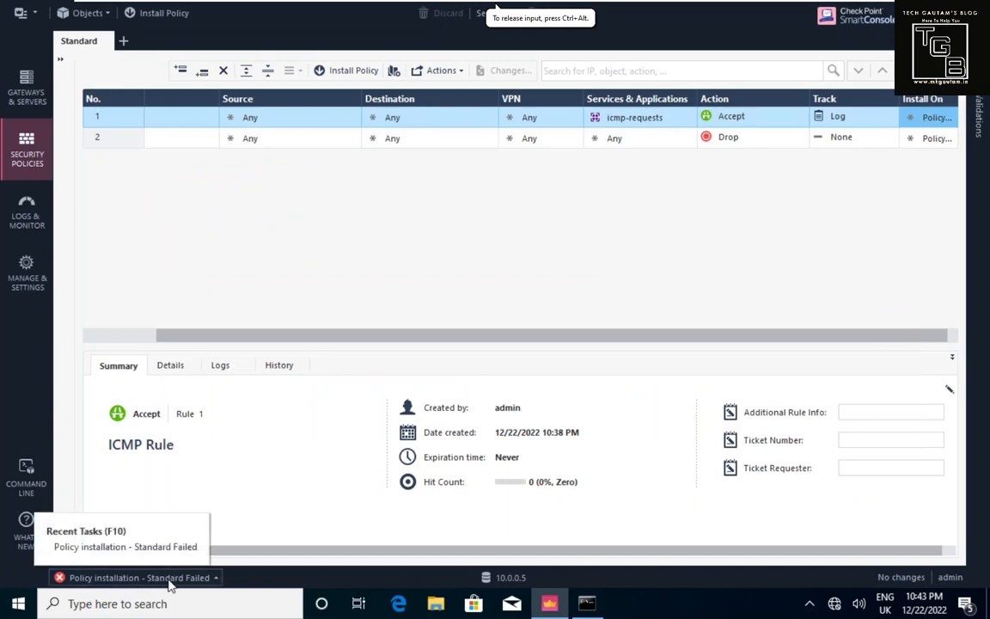
pyautogui.click(216, 579)
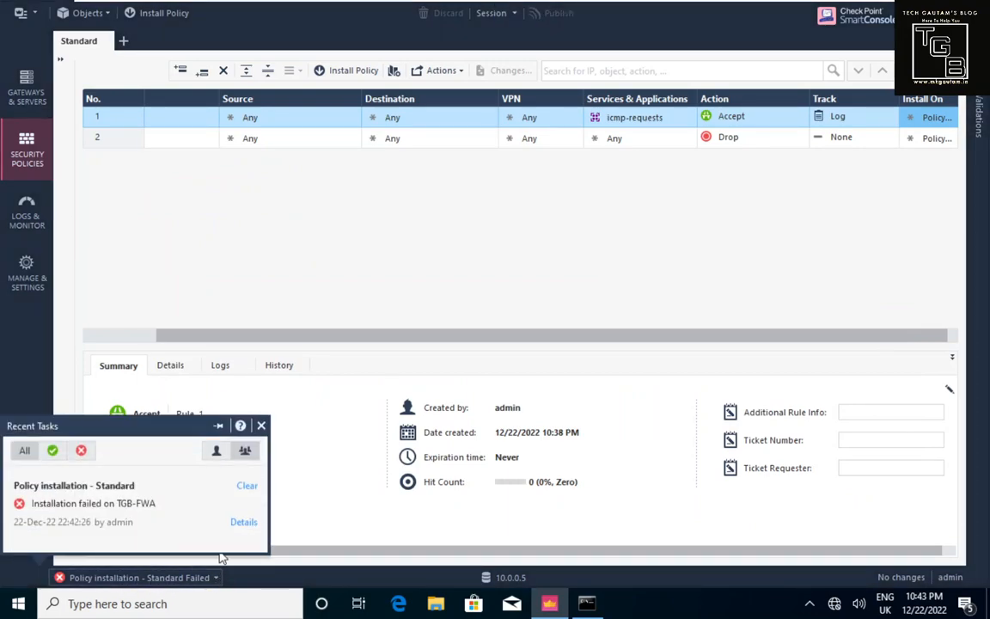
pyautogui.click(242, 523)
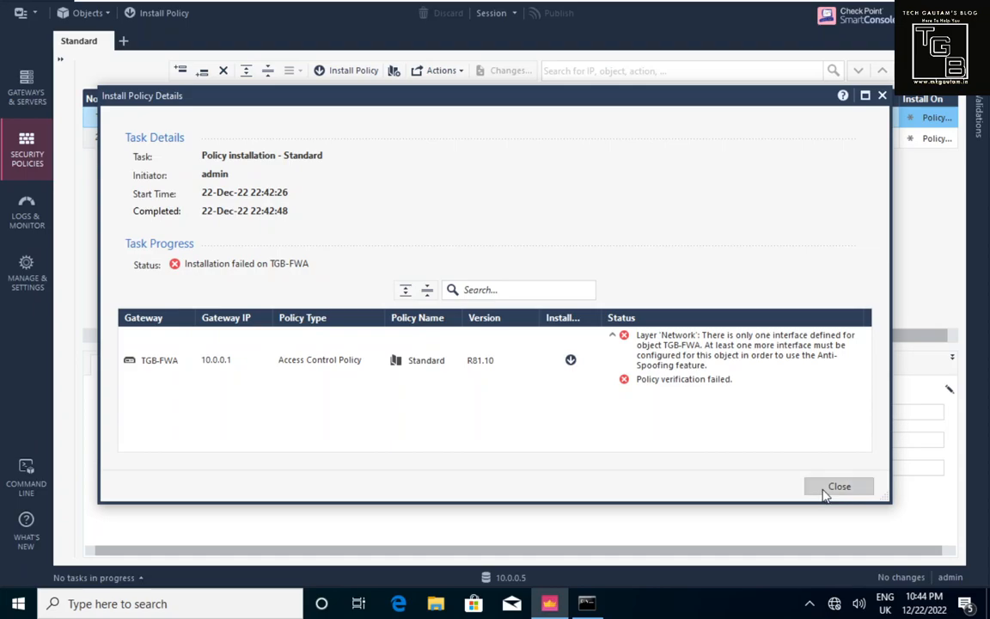
pyautogui.click(825, 490)
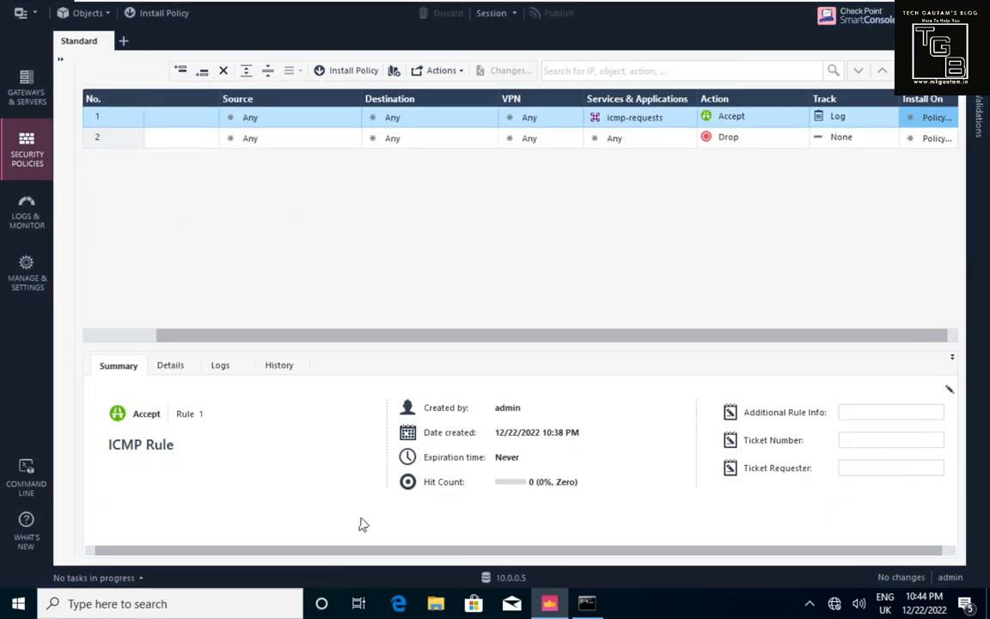